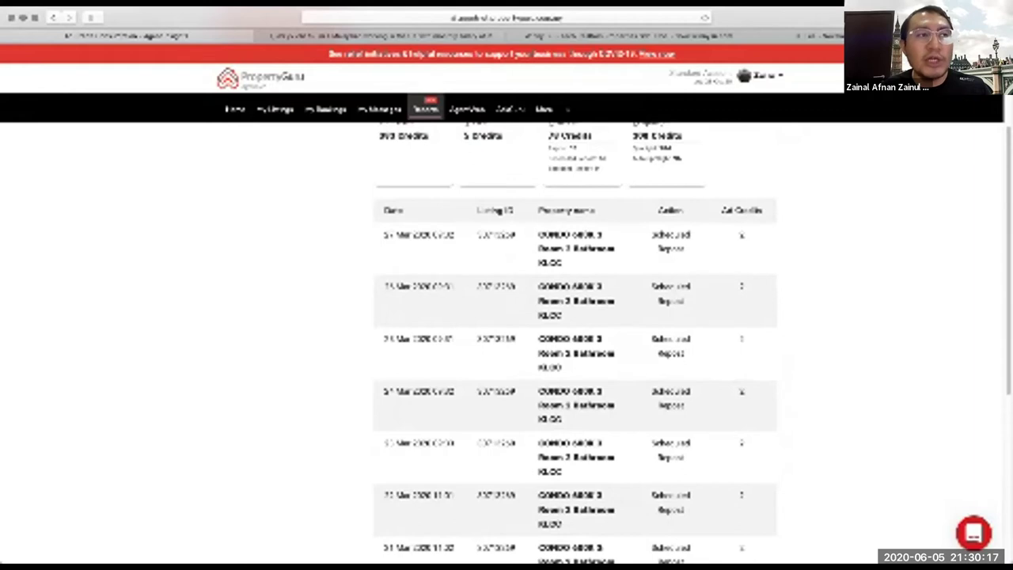
Step: Look through the ad credit consumption history, including pages 2 and 4 of the records
scroll(574, 341, down, 8)
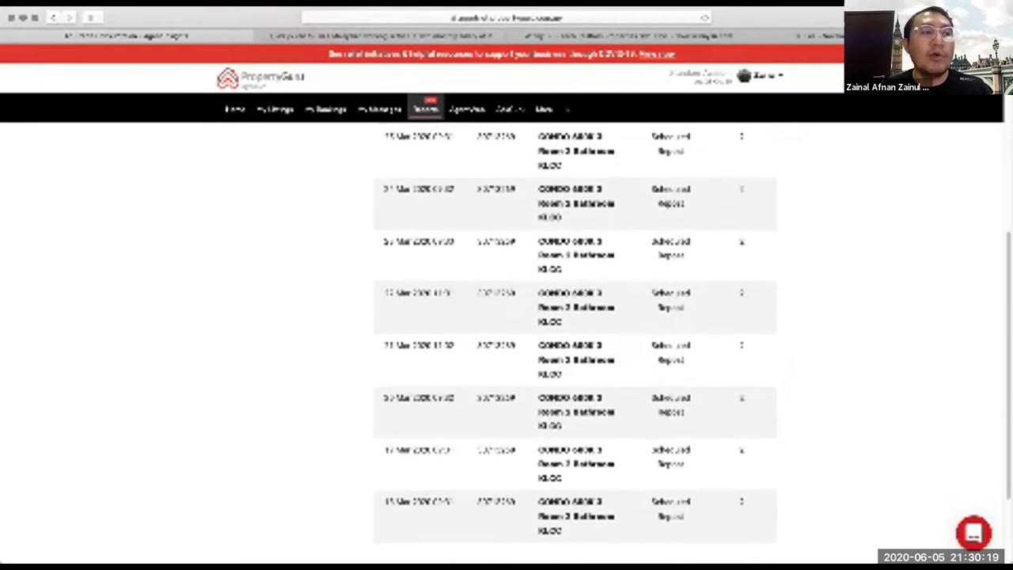
click(552, 461)
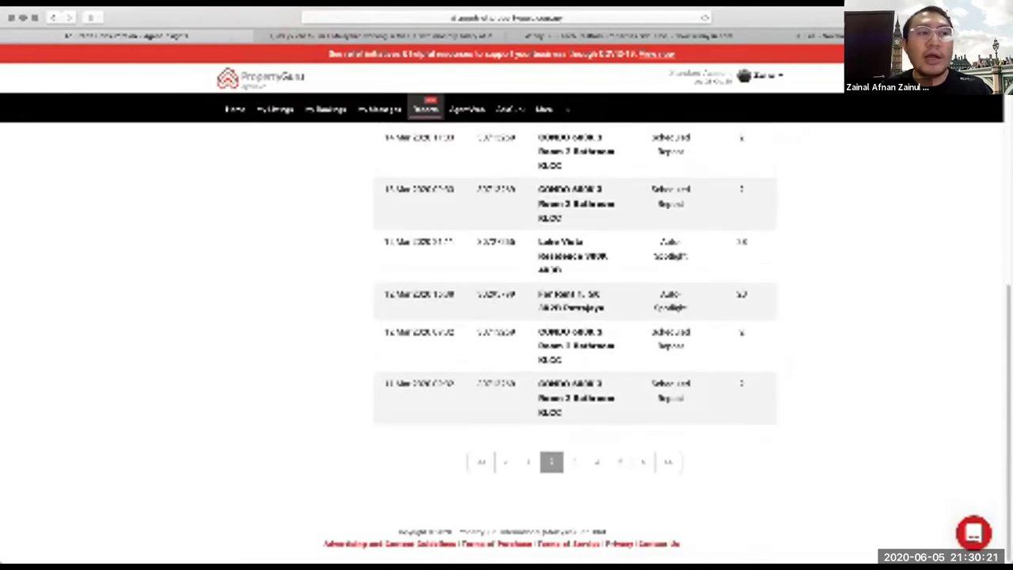
click(597, 461)
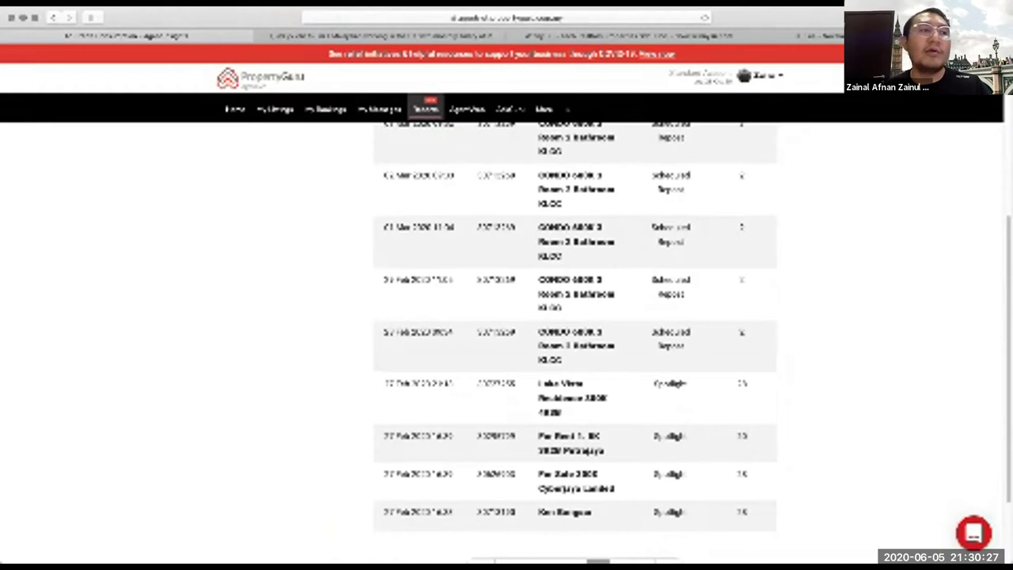
scroll(574, 340, down, 3)
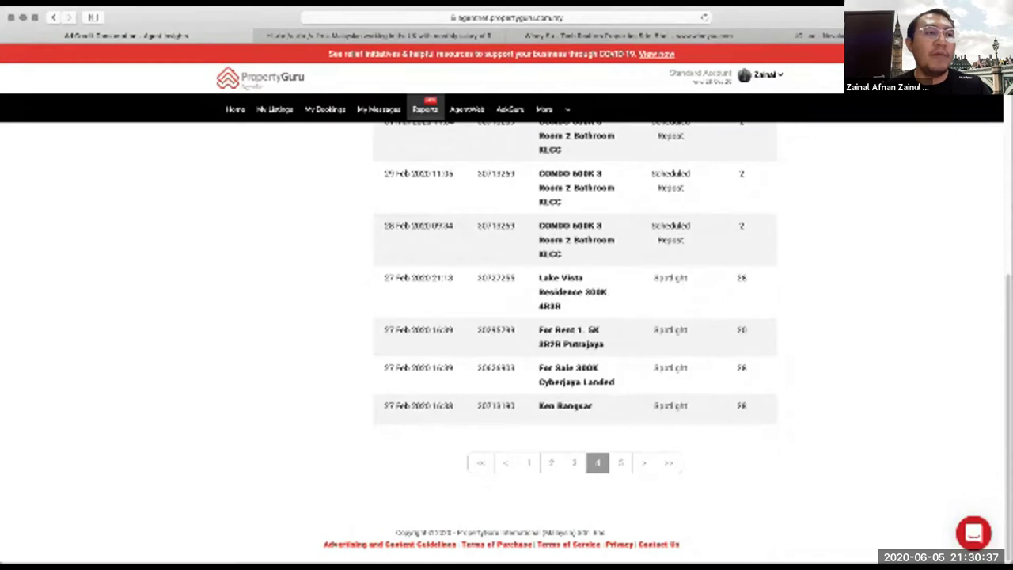
scroll(575, 340, up, 5)
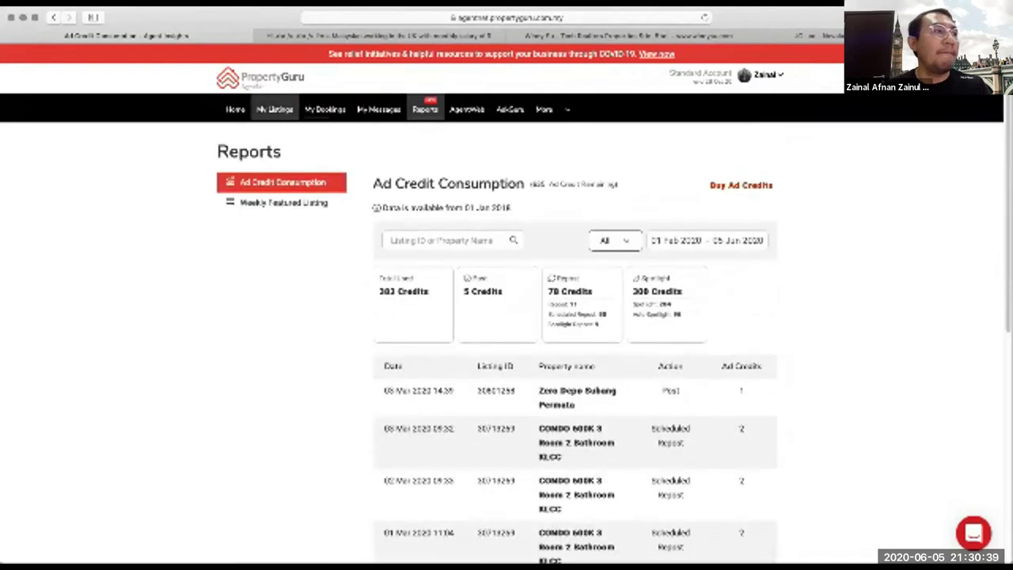
Step: Return to the agent dashboard and open the list of past listings
click(234, 109)
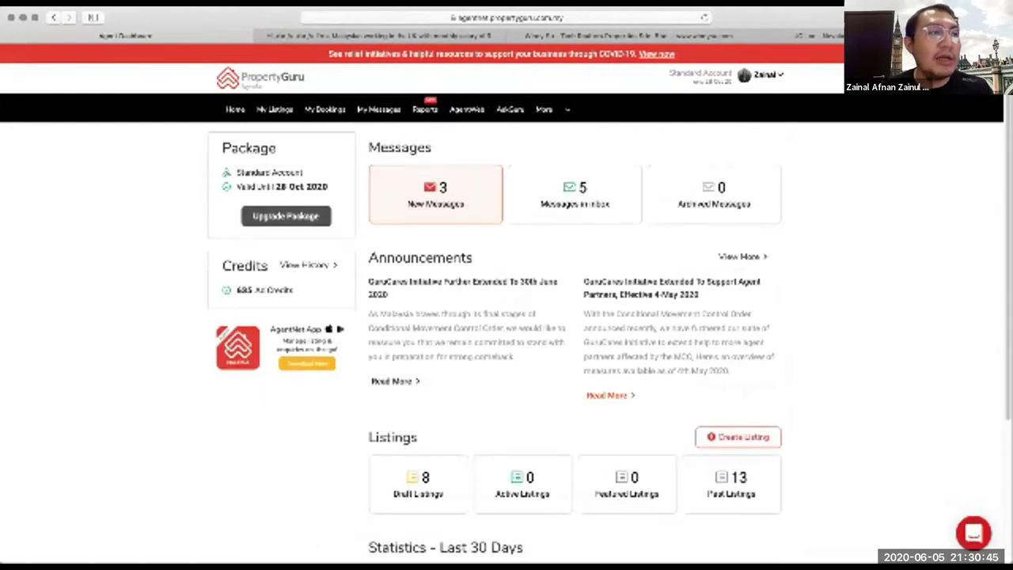
scroll(506, 341, down, 4)
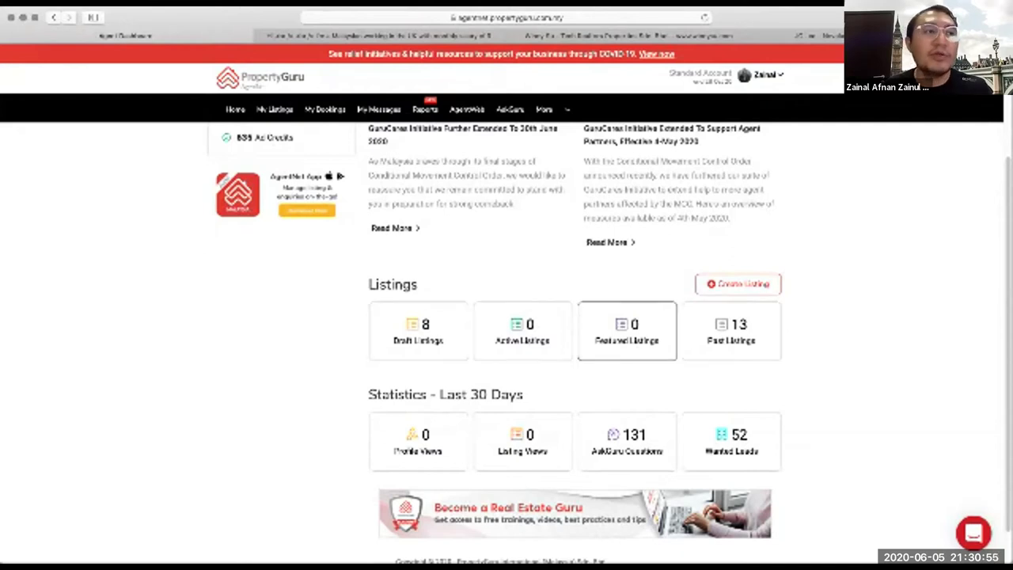
click(731, 332)
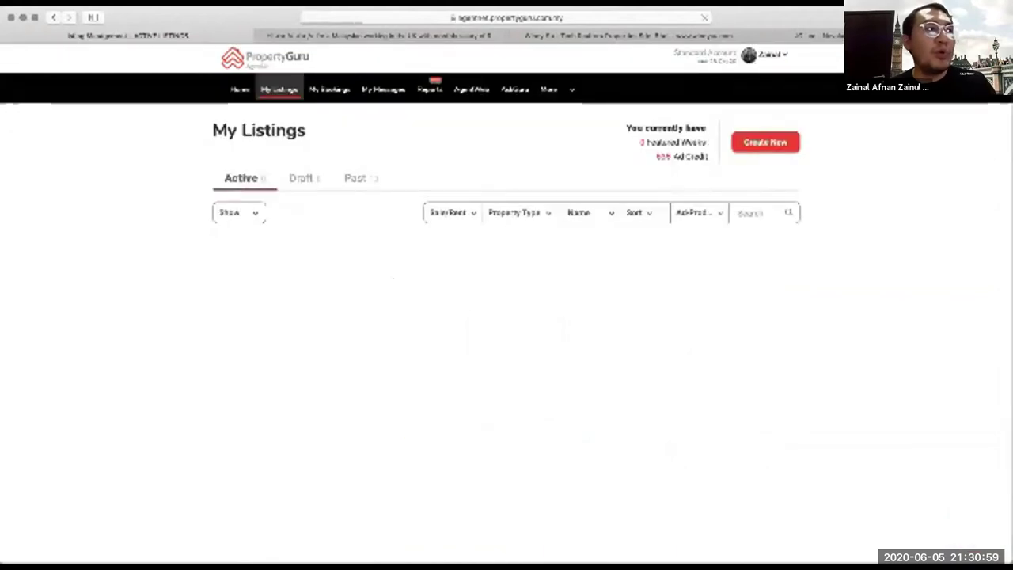
click(354, 178)
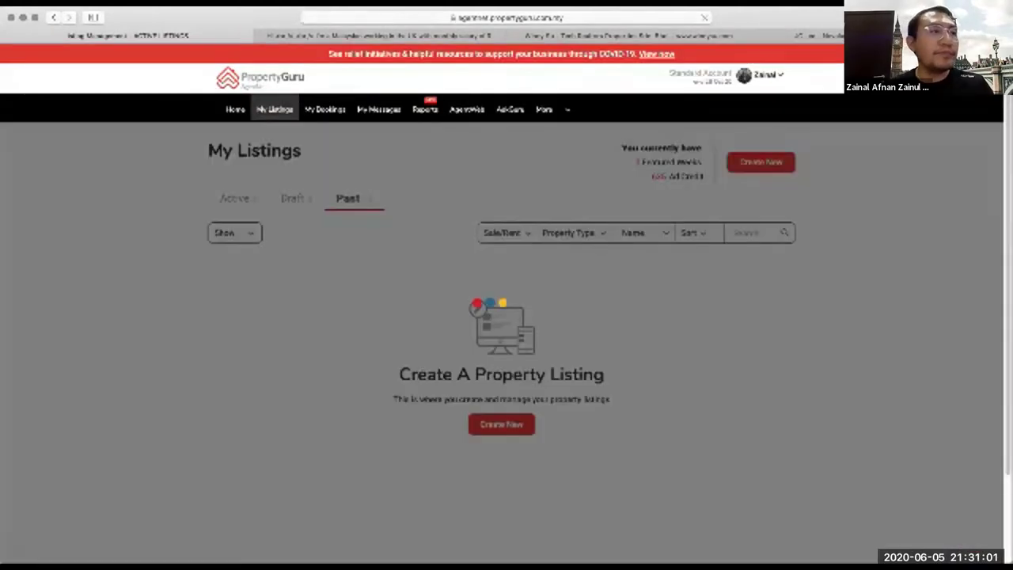
scroll(506, 340, down, 3)
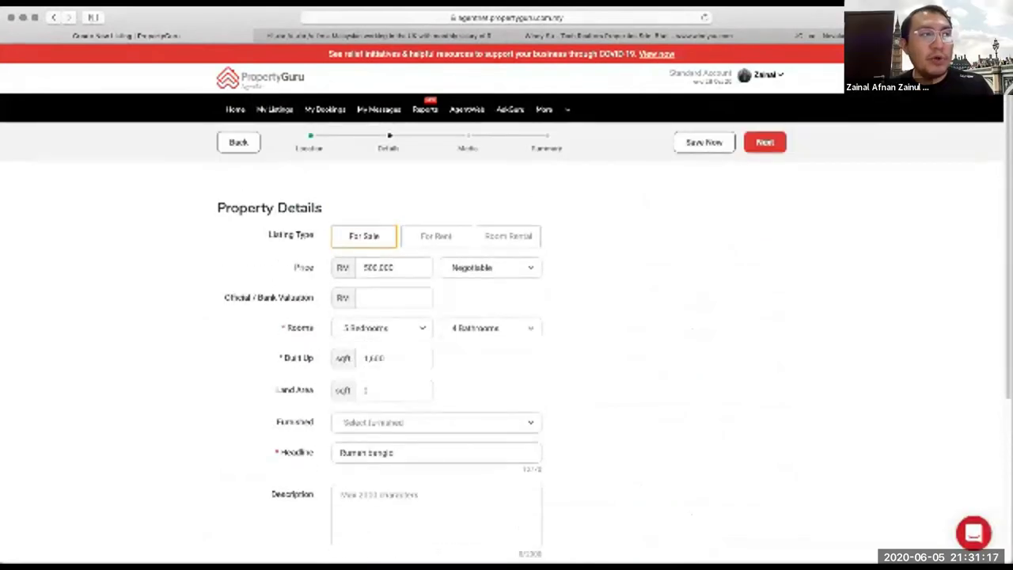
Step: Review the price type and bedroom options in the listing's property details without changing them
scroll(506, 340, down, 1)
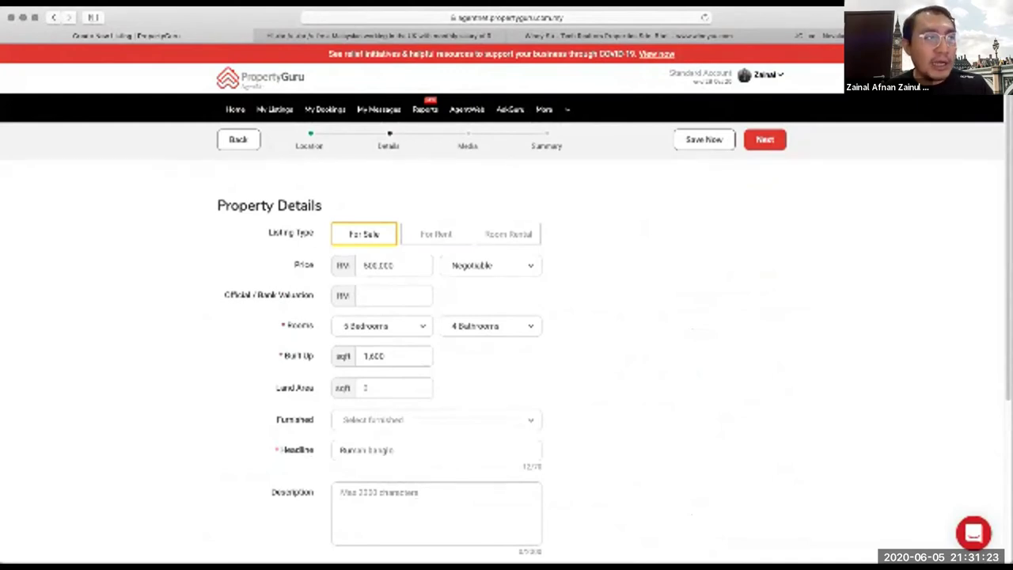
click(490, 265)
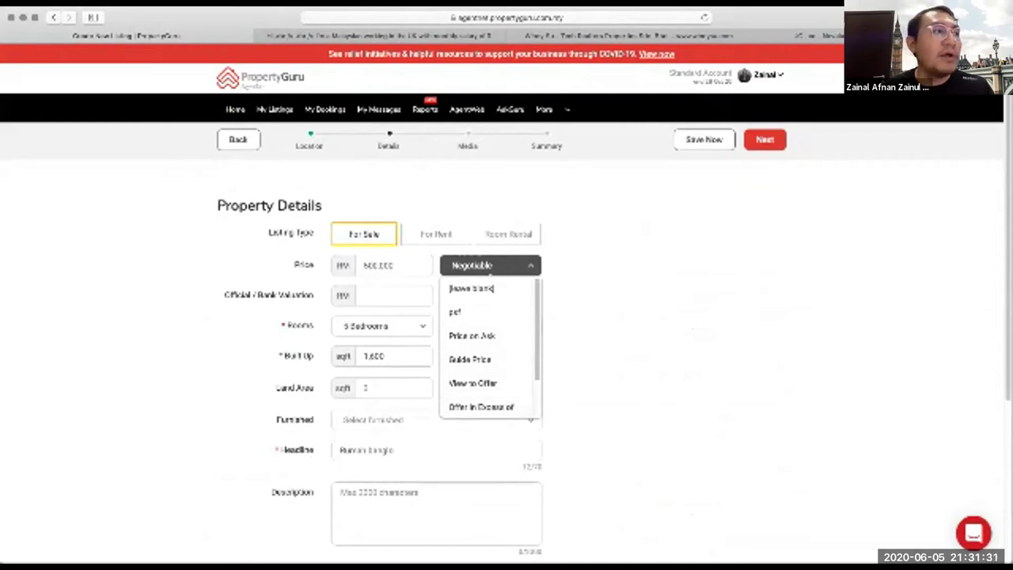
click(586, 356)
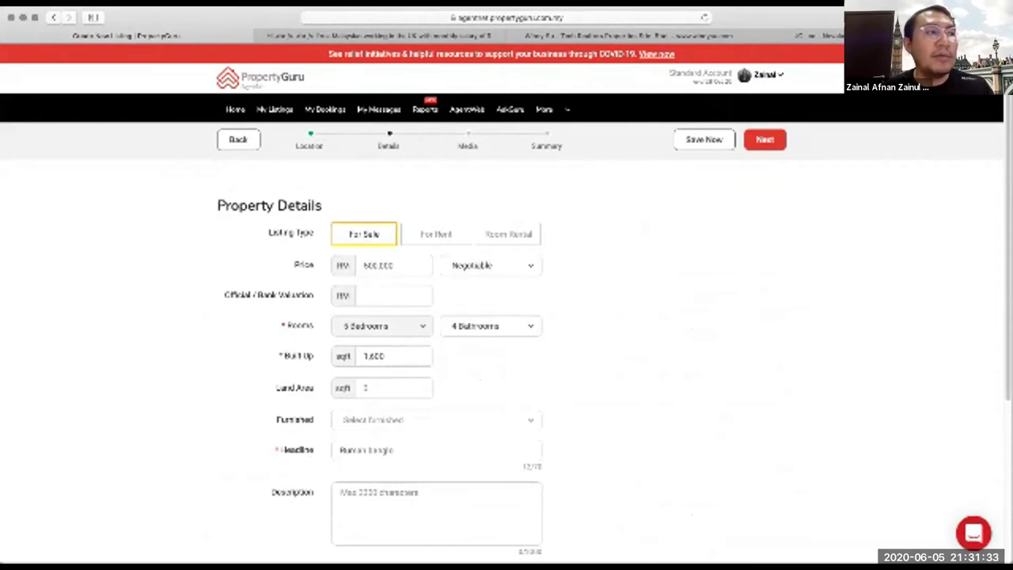
click(382, 326)
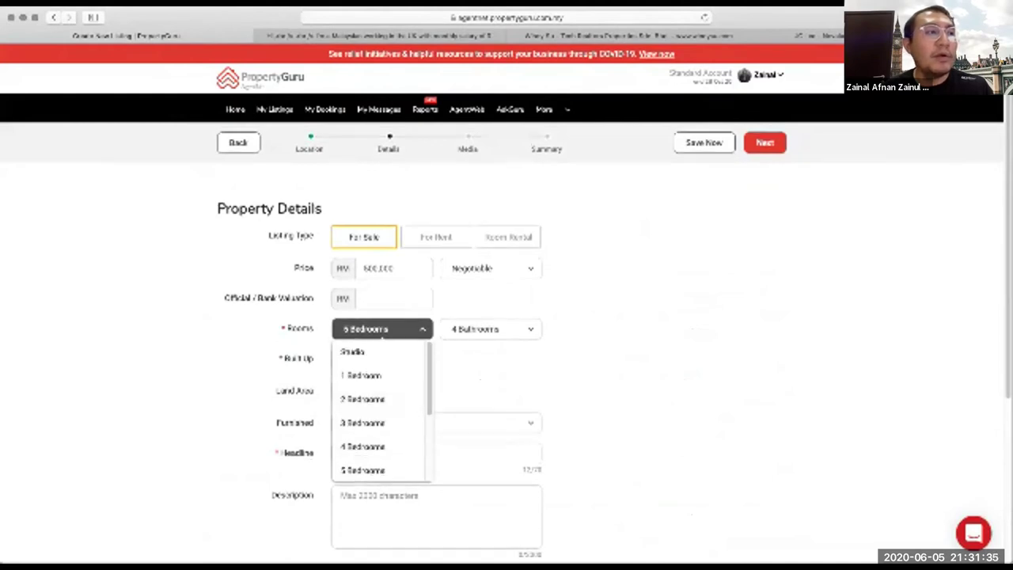
click(382, 335)
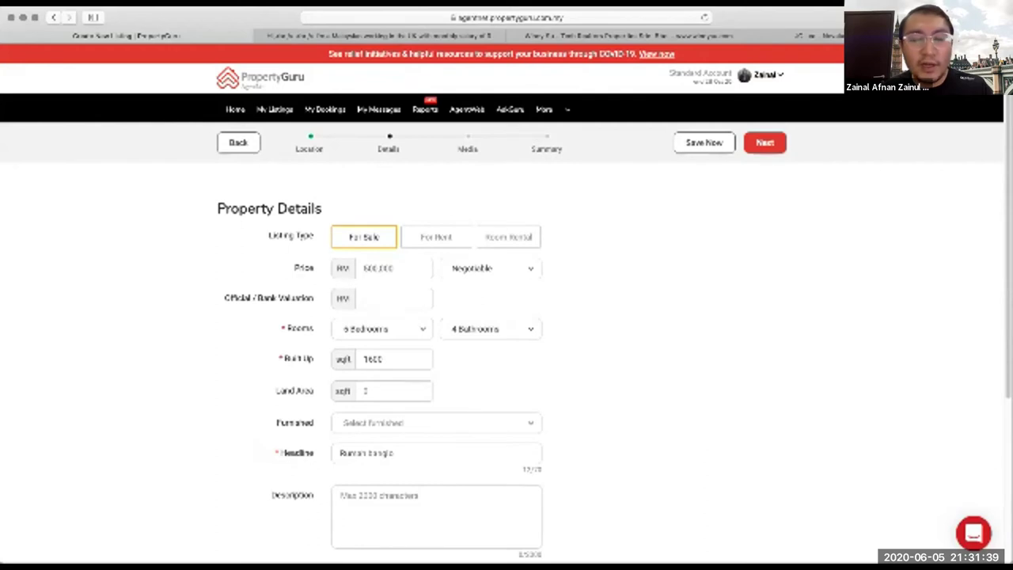
Step: Review the furnishing options of the listing and put the cursor in its empty description
scroll(507, 340, down, 1)
scroll(436, 340, down, 3)
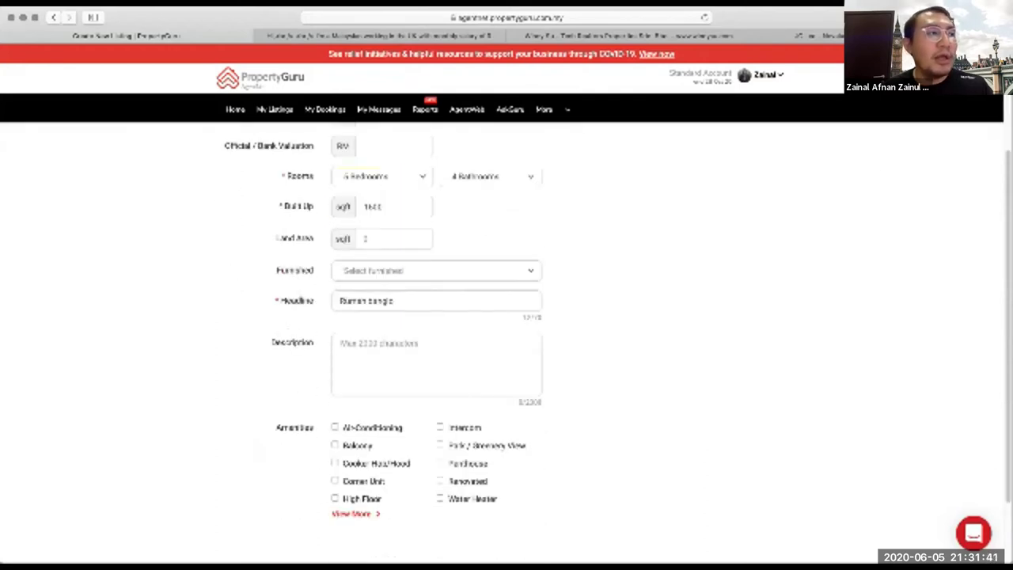
click(436, 271)
key(Down)
key(Down)
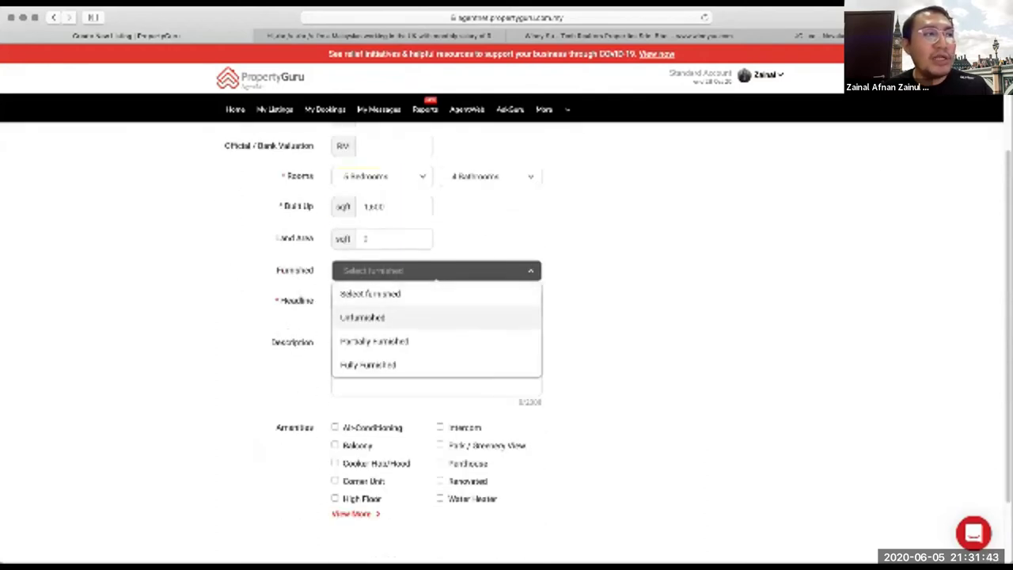
key(Down)
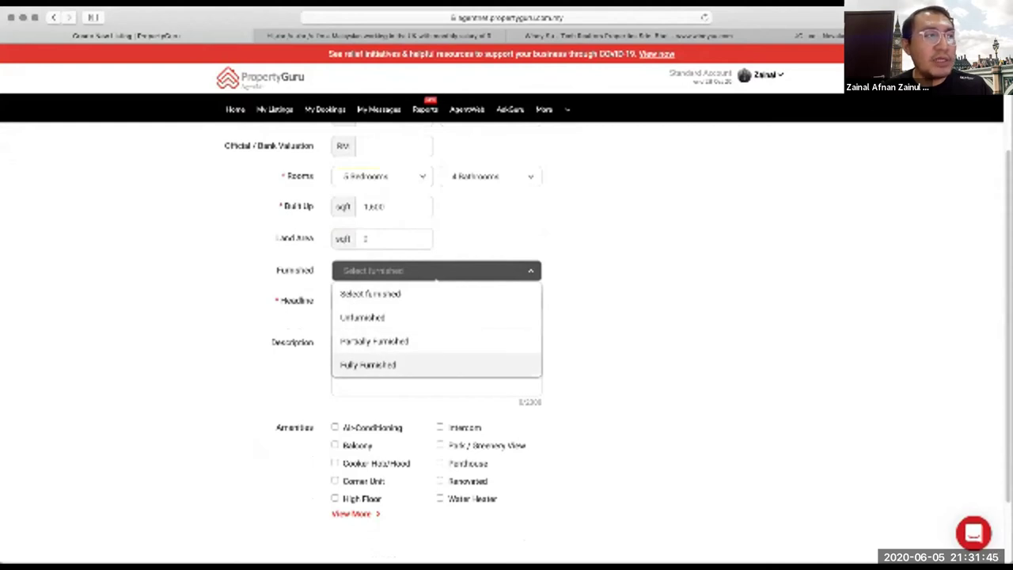
click(435, 387)
click(436, 365)
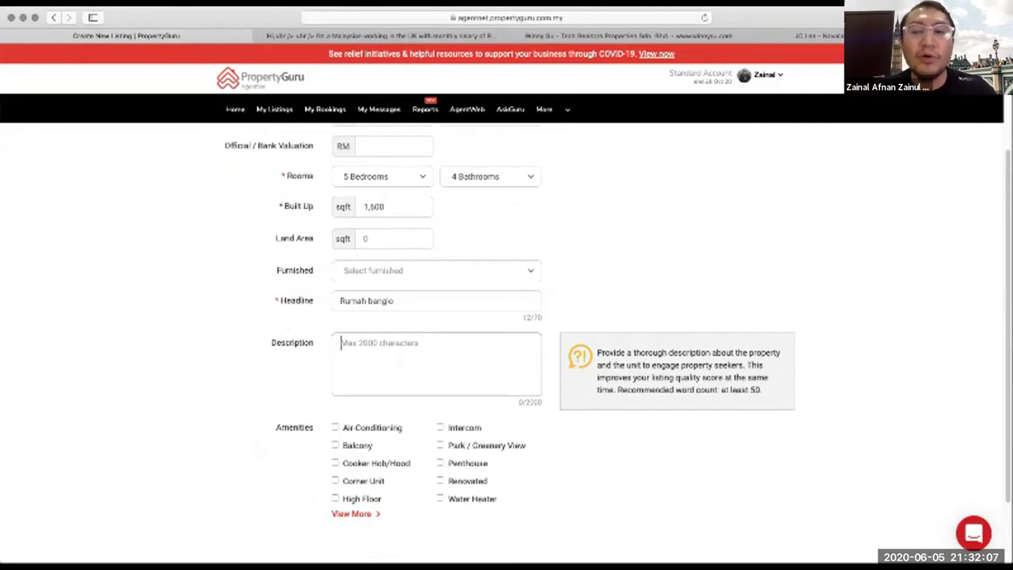
Step: Show the full amenities list and select Corner Unit, Park / Greenery View and Penthouse
scroll(506, 340, down, 1)
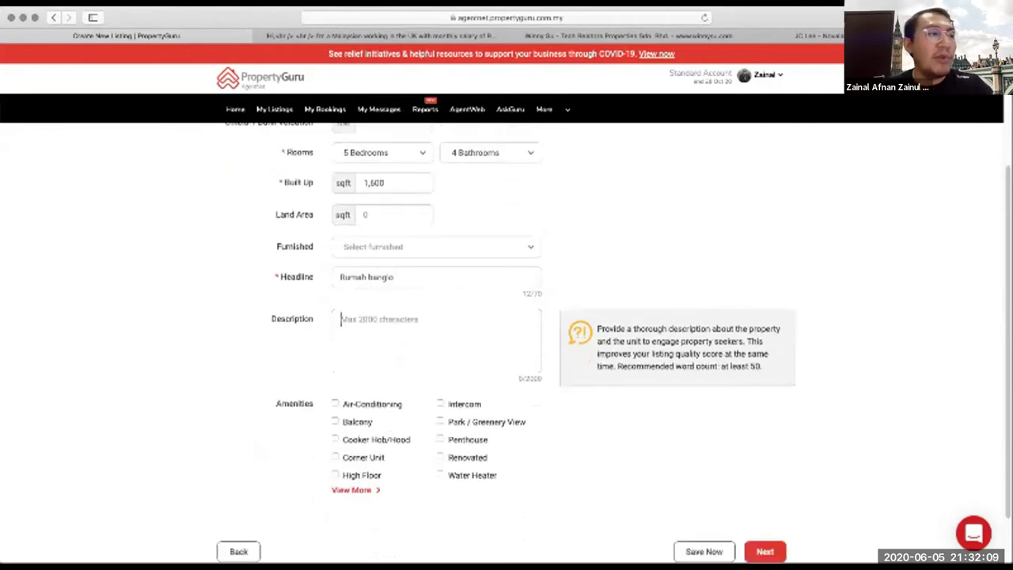
click(352, 490)
scroll(506, 340, down, 3)
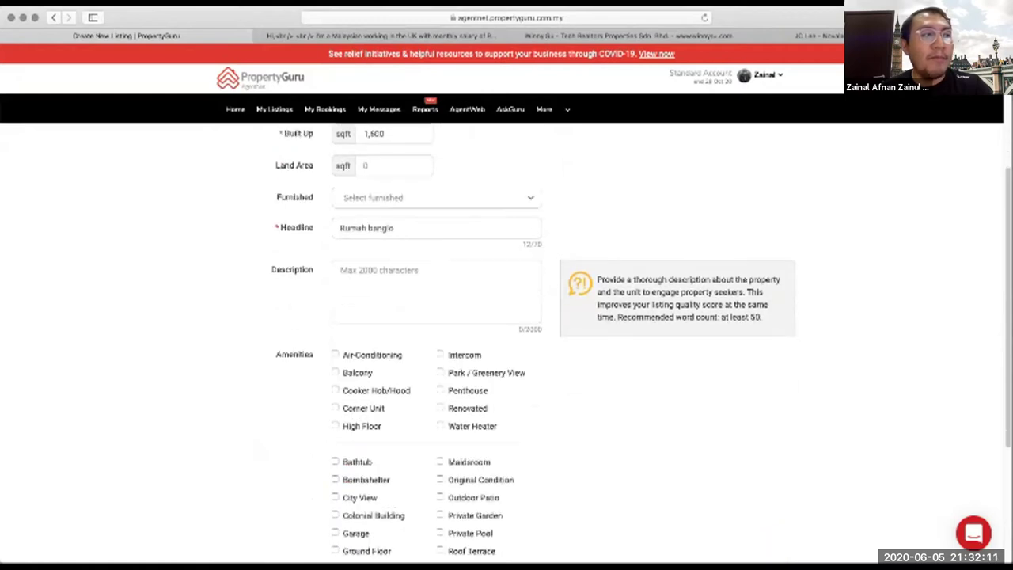
click(440, 296)
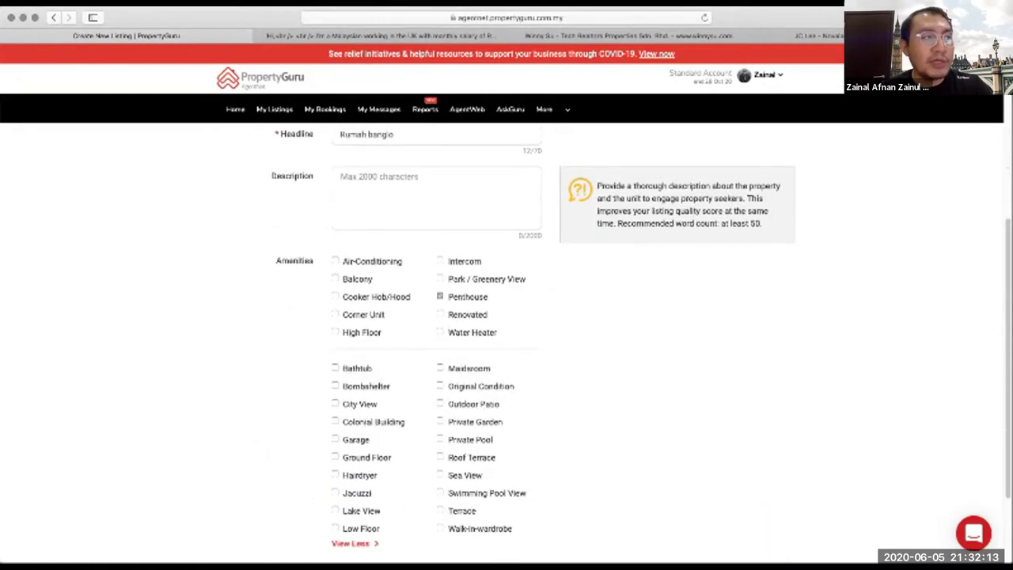
click(335, 314)
click(439, 297)
click(440, 278)
click(440, 296)
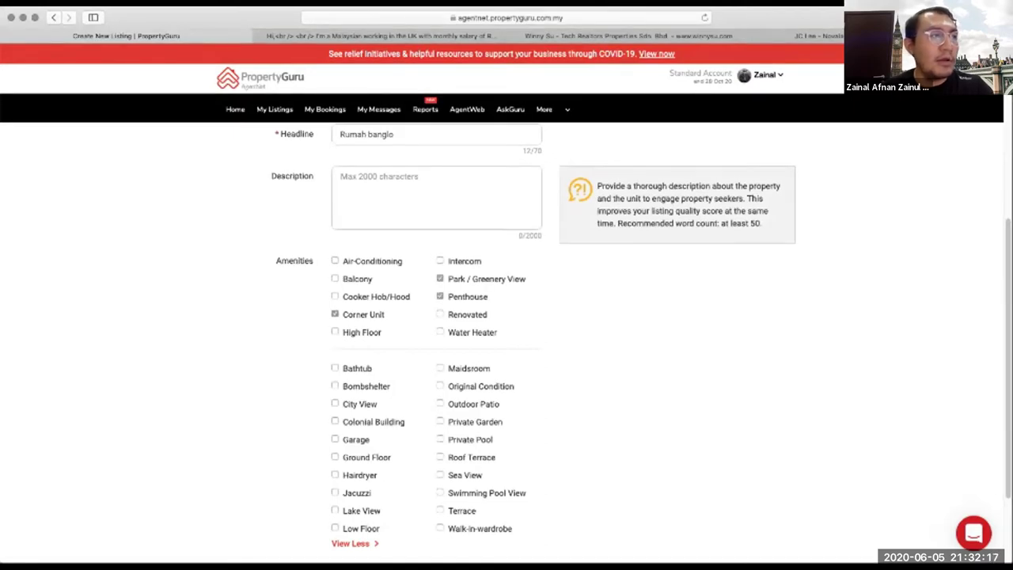
Step: Add the Jacuzzi, Hairdryer and Swimming Pool View amenities and proceed to the listing's media
scroll(507, 340, down, 2)
click(334, 399)
click(334, 380)
click(440, 399)
click(764, 510)
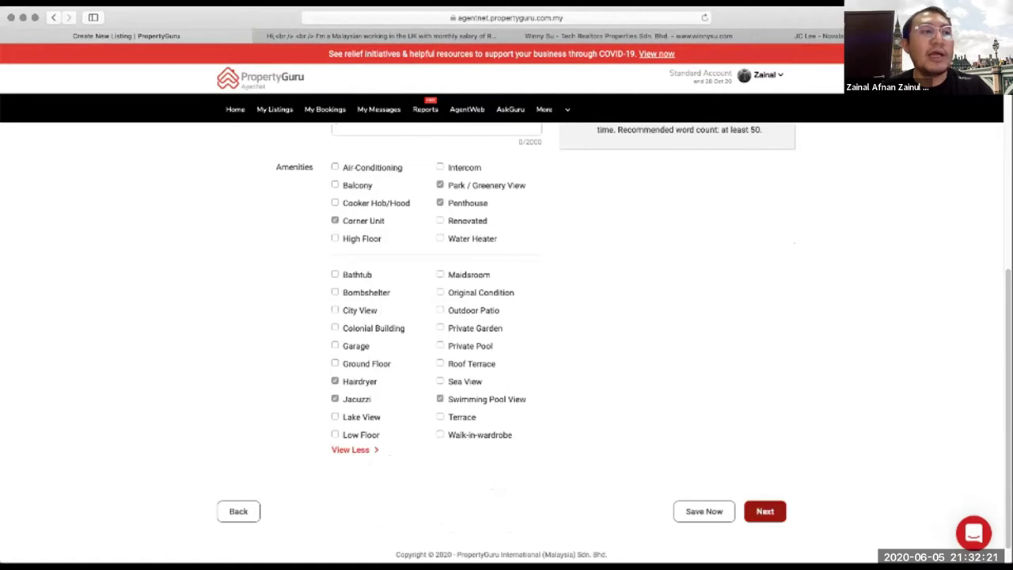
Step: Include the library photo of Kota Sri Mutiara Apartment in the listing and proceed to the summary
scroll(503, 340, down, 1)
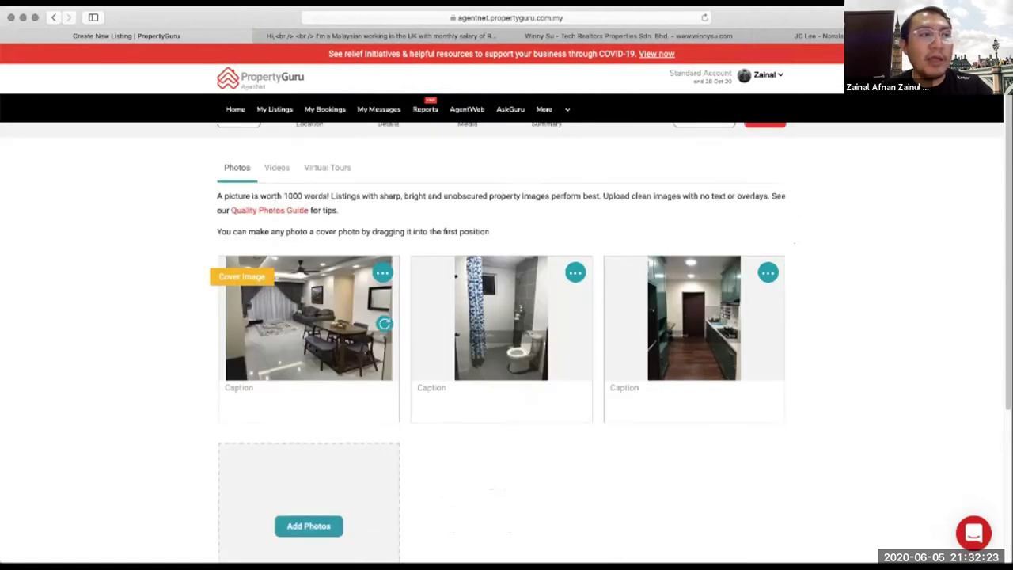
scroll(506, 332, down, 5)
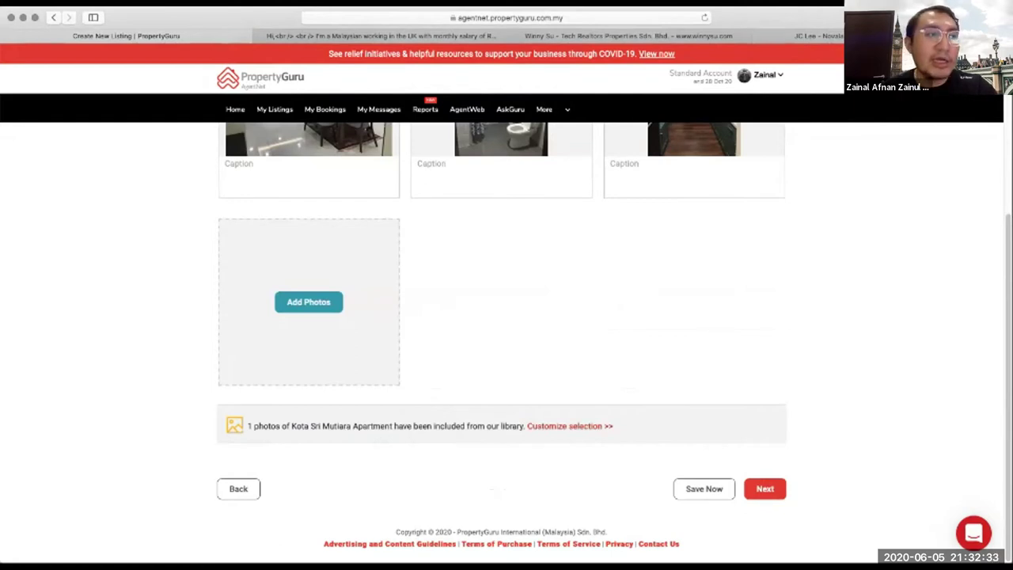
click(570, 426)
click(267, 300)
click(266, 299)
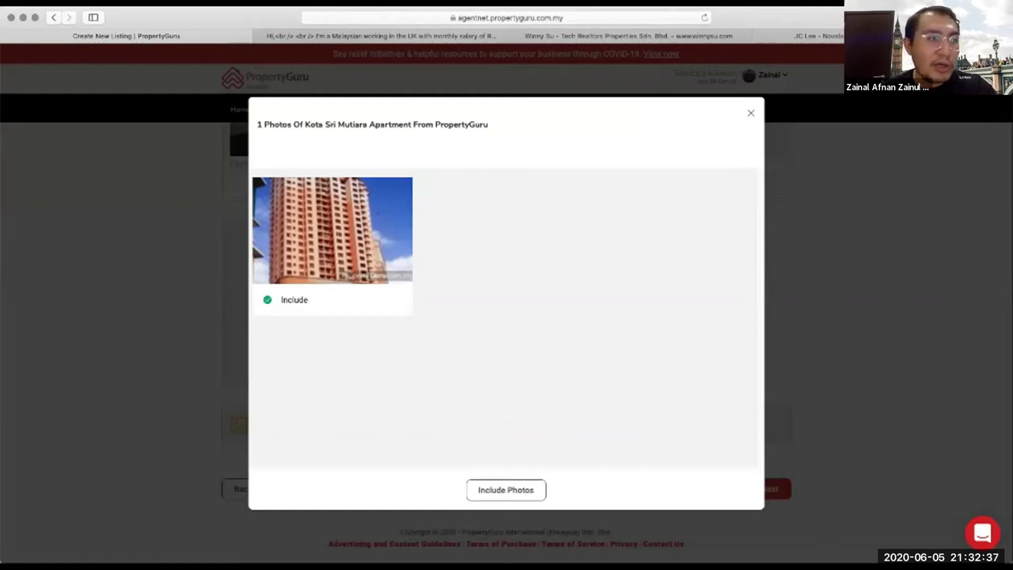
click(505, 489)
click(764, 489)
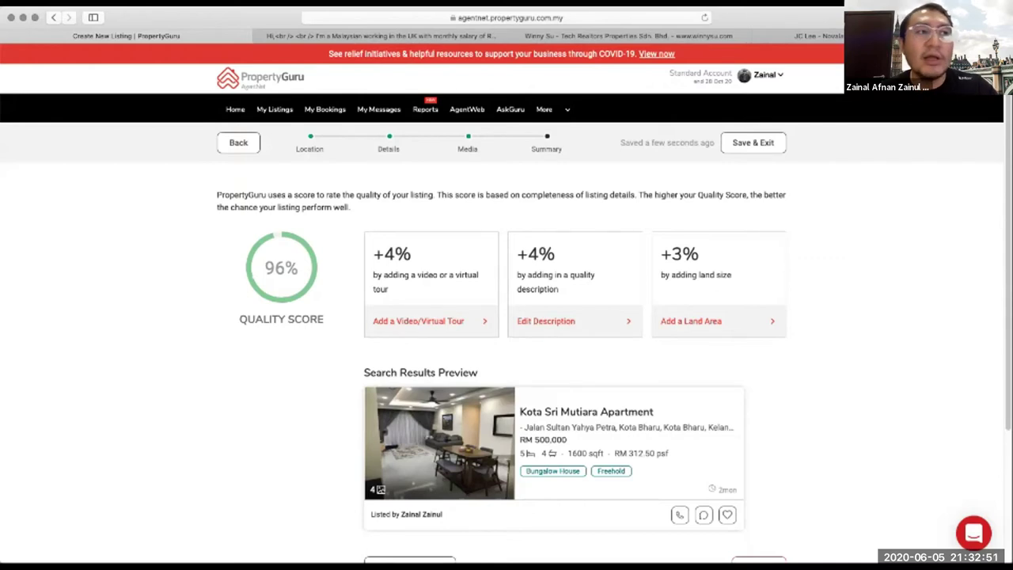
Step: Repost the Kota Sri Mutiara Apartment listing for 2 credits and accept the credit deduction
scroll(506, 341, down, 1)
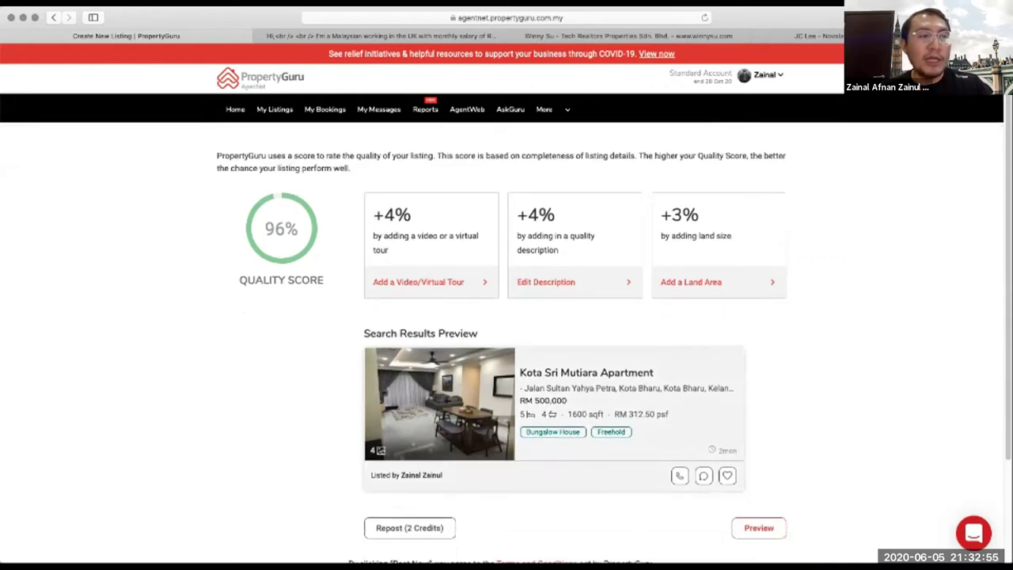
scroll(409, 397, down, 3)
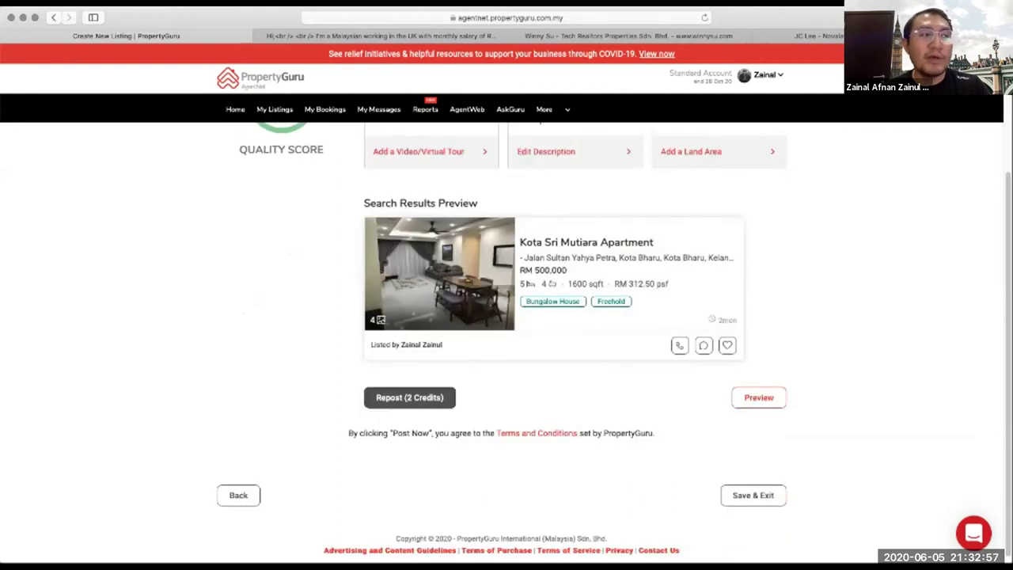
click(409, 397)
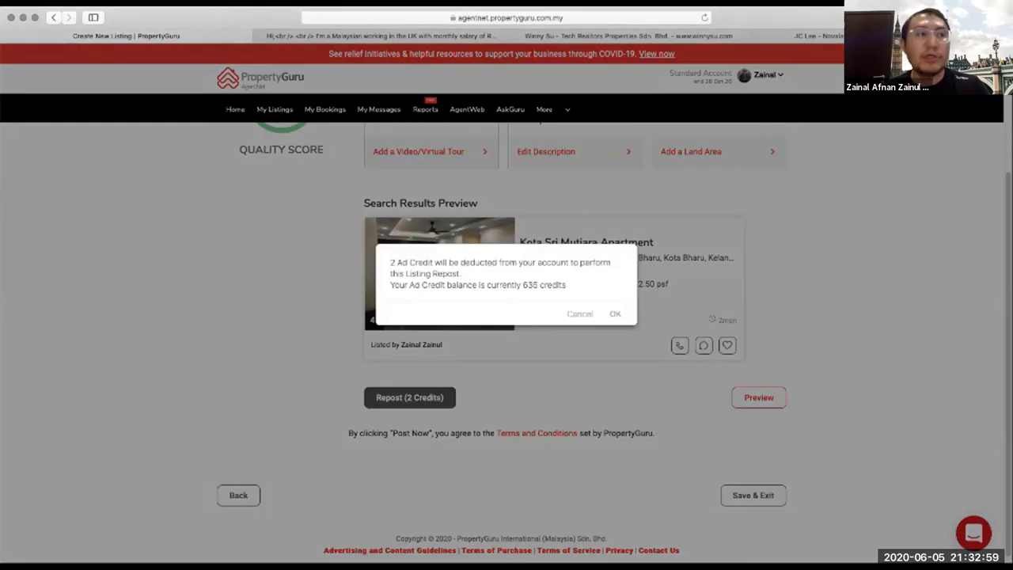
click(614, 314)
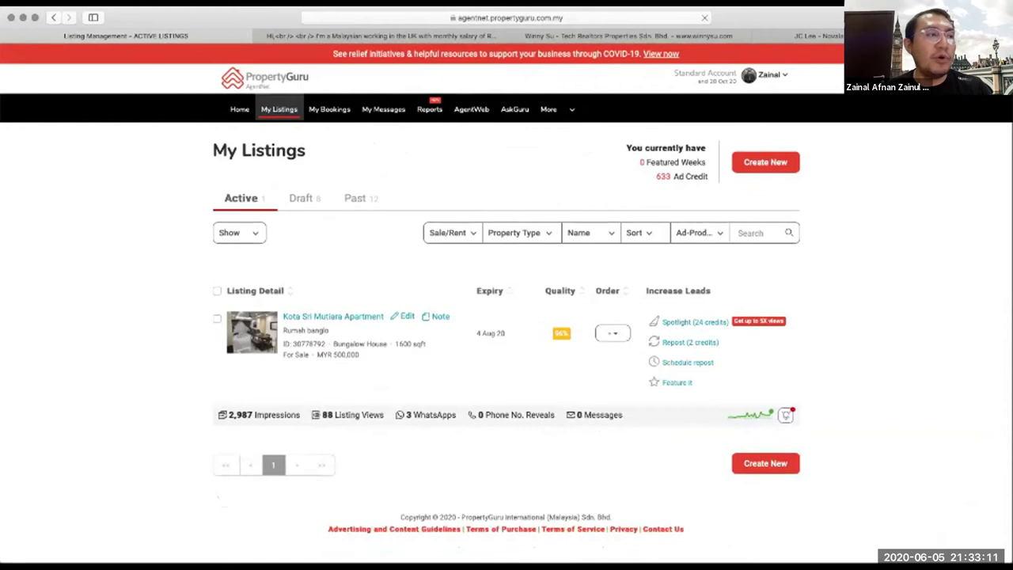
Step: Check the active listing's impressions and listing views, and open the draft listings
mouse_move(265, 415)
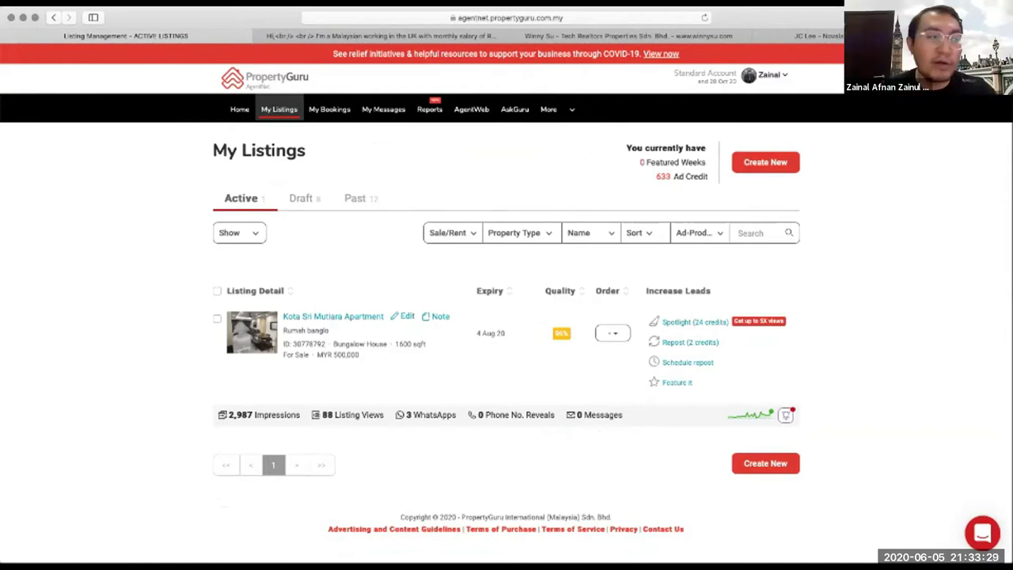
mouse_move(353, 415)
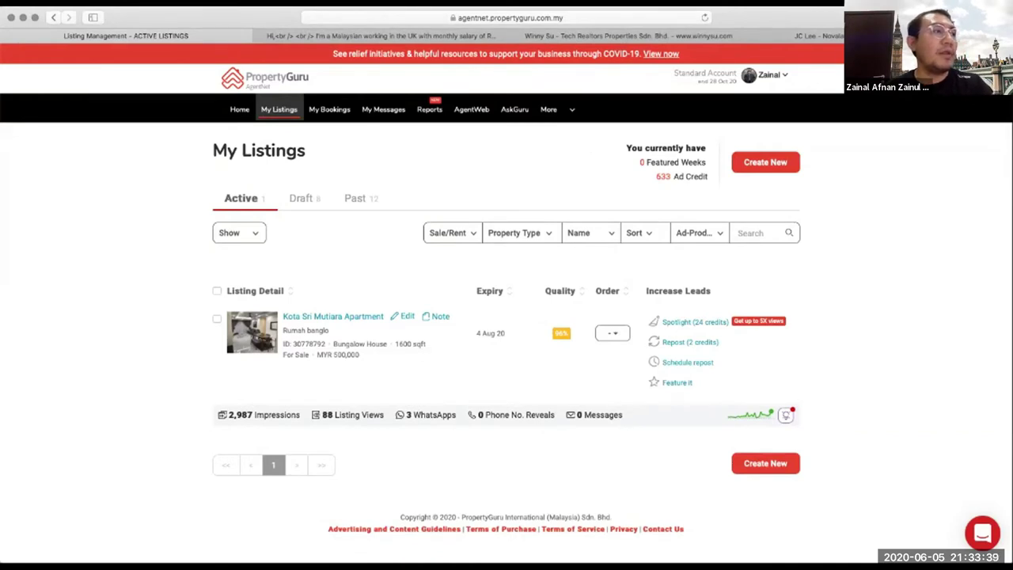
click(302, 199)
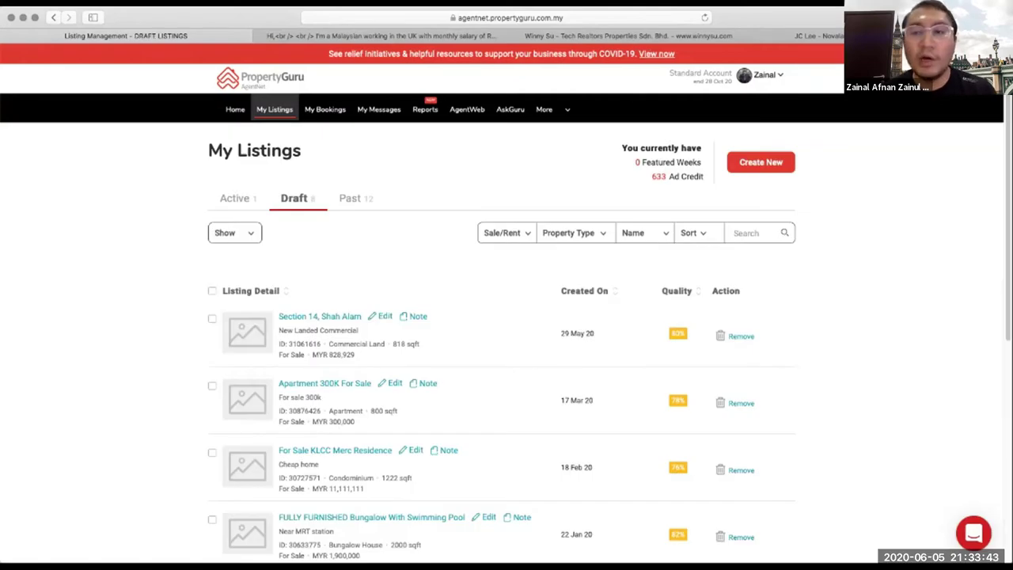
Step: Open the Section 14, Shah Alam draft listing for editing and start filling in its empty description
scroll(506, 342, down, 1)
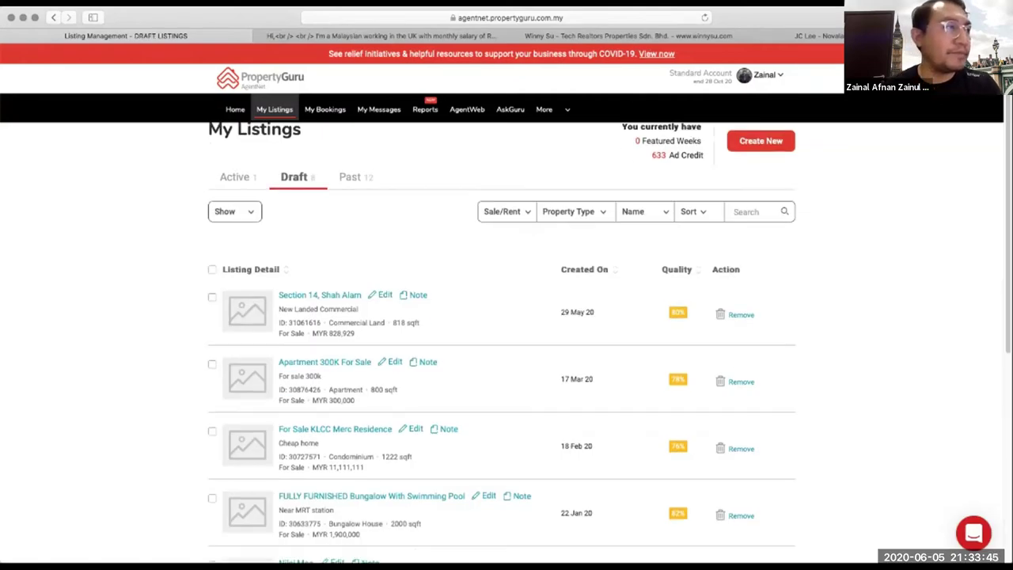
scroll(506, 342, down, 2)
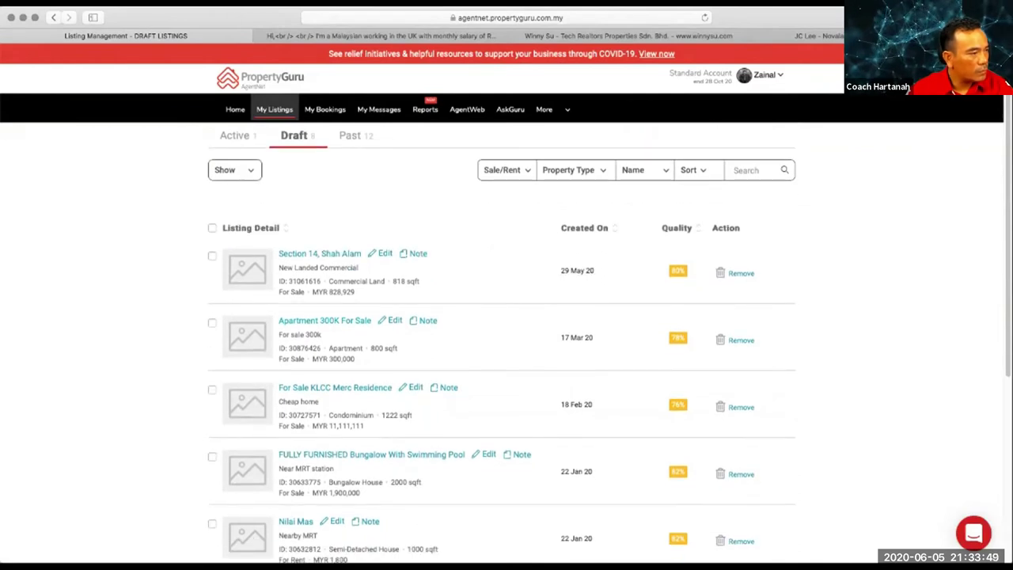
click(384, 253)
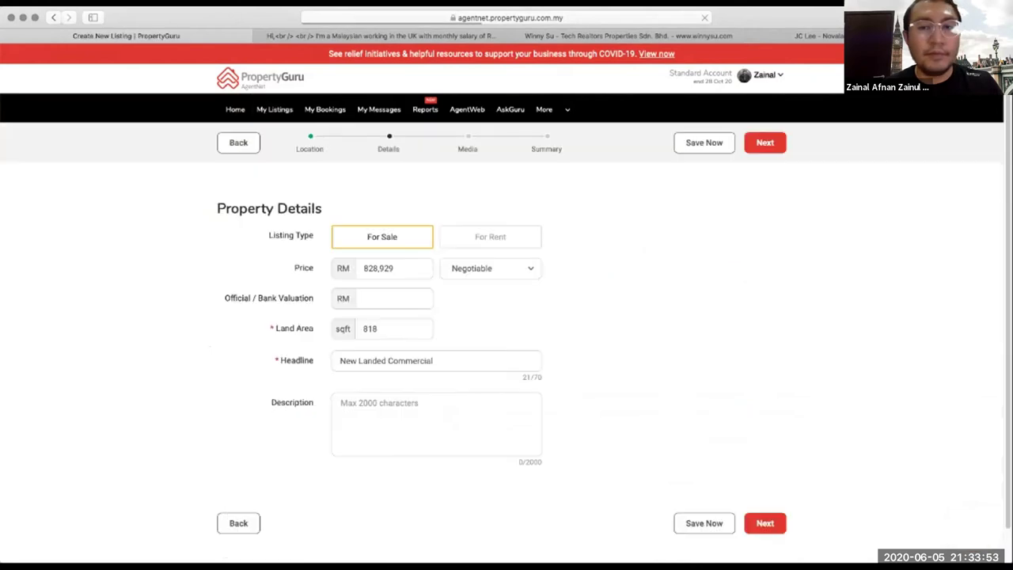
scroll(502, 340, down, 1)
click(436, 393)
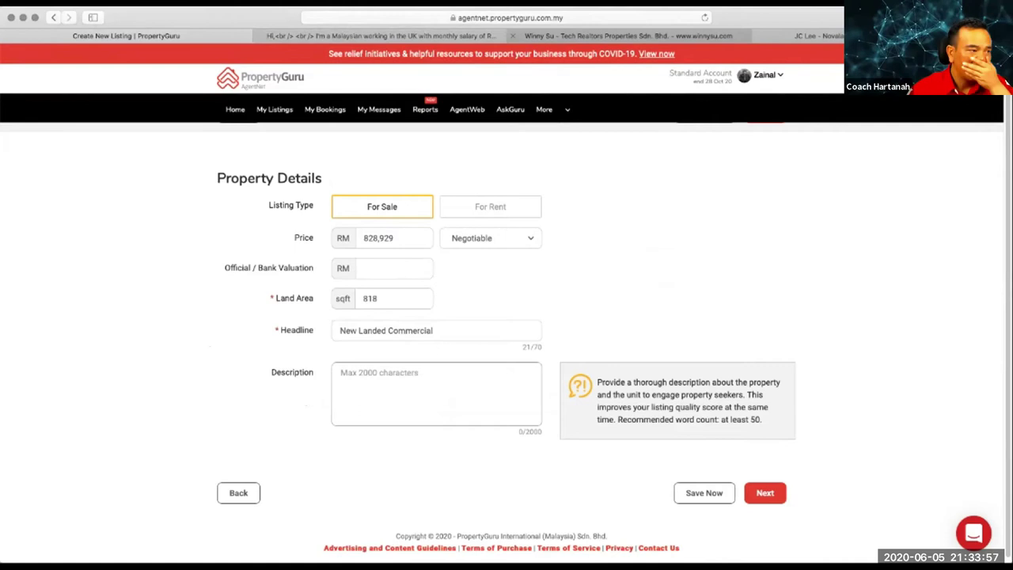
Step: Copy the Trefoil @ Setia City property description from the agent's website into the draft listing's description
click(628, 36)
scroll(506, 317, down, 5)
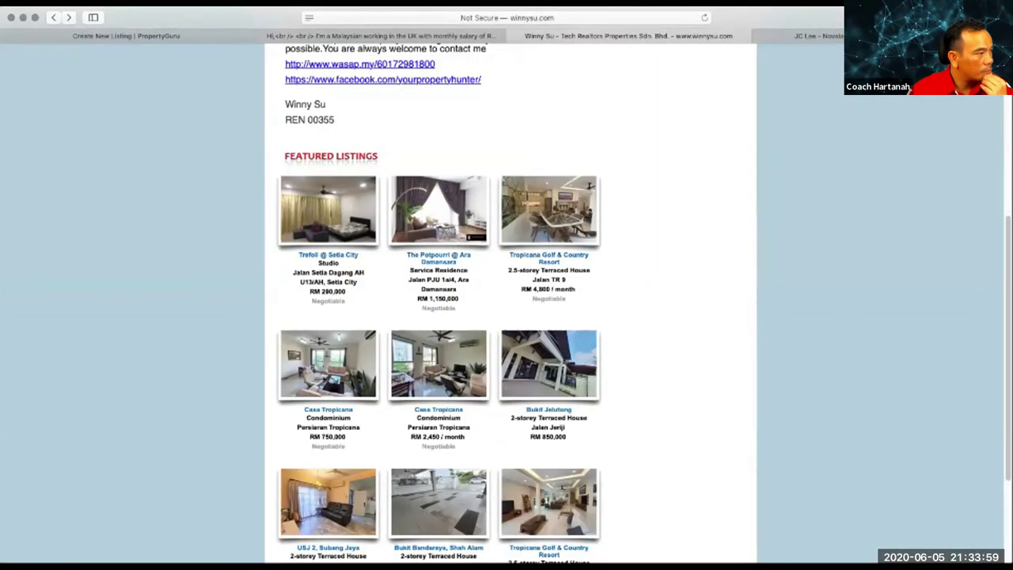
click(328, 255)
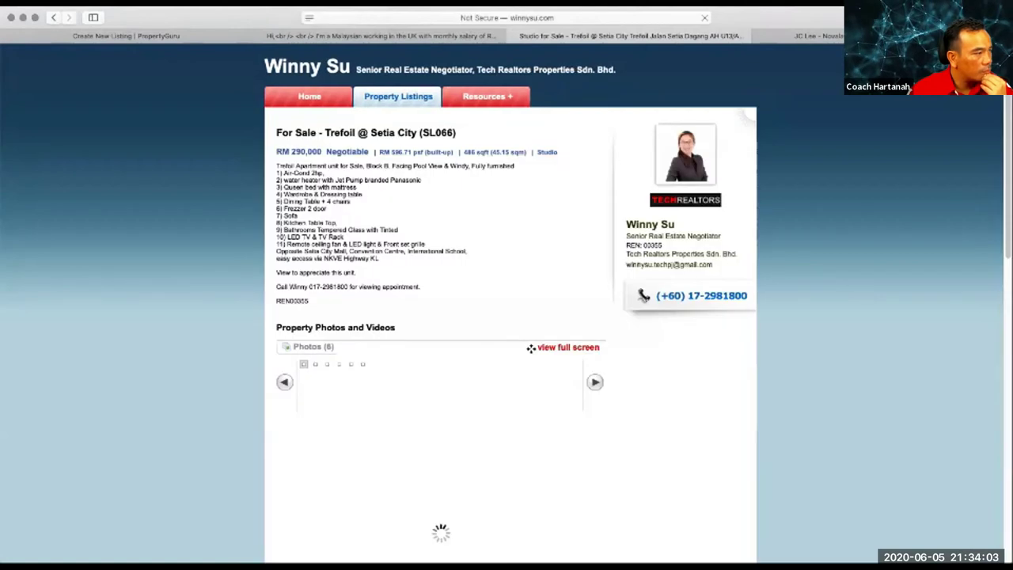
drag(380, 258, 276, 166)
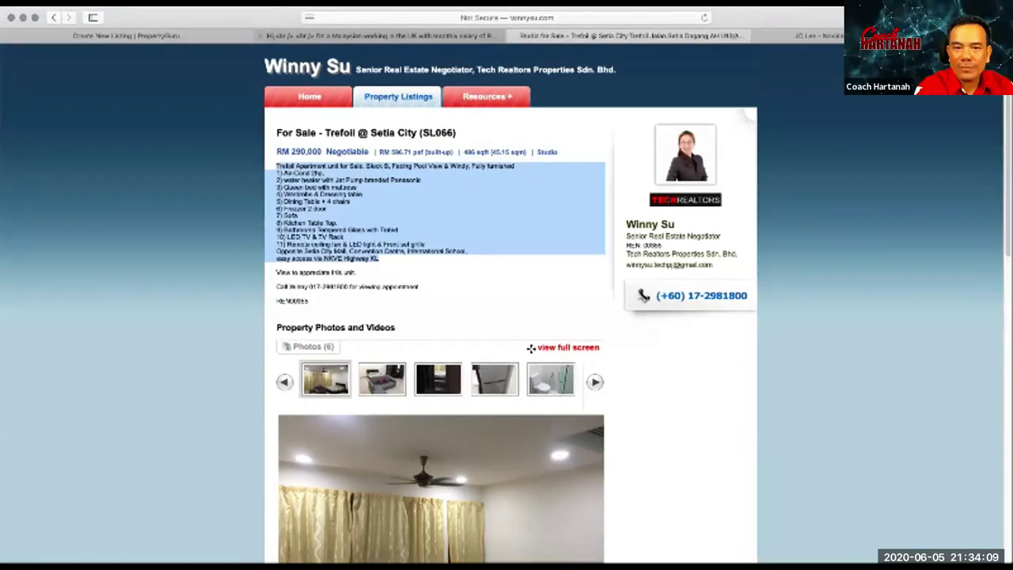
click(127, 36)
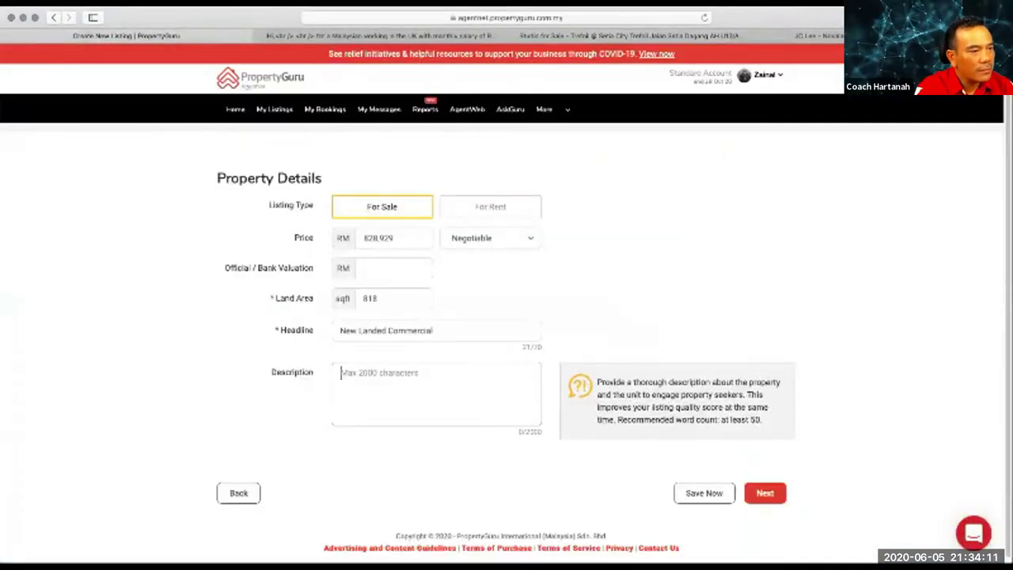
key(super+v)
Step: Insert the line "****FOR TRAINING PURPOSE ONLY*****" above the pasted description text
click(340, 314)
key(Return)
key(Up)
text(***)
text(TRAI)
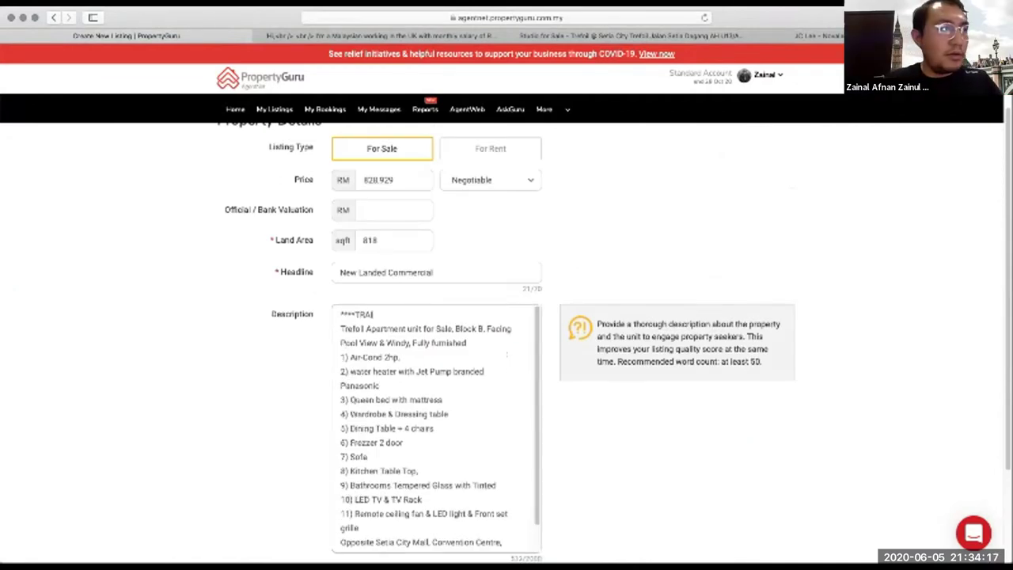
text(NING PURP)
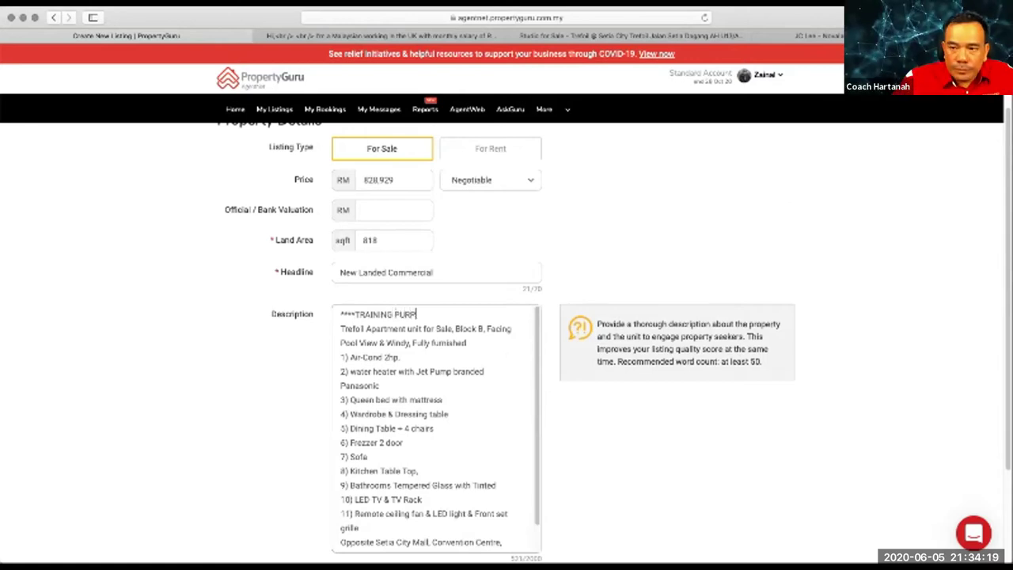
text(OSE ONLY)
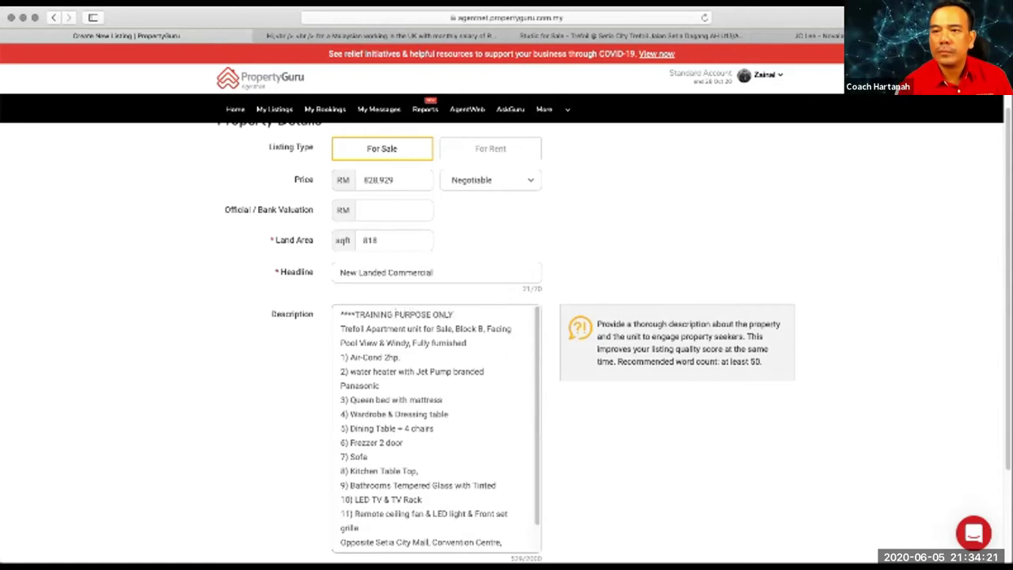
text(*****)
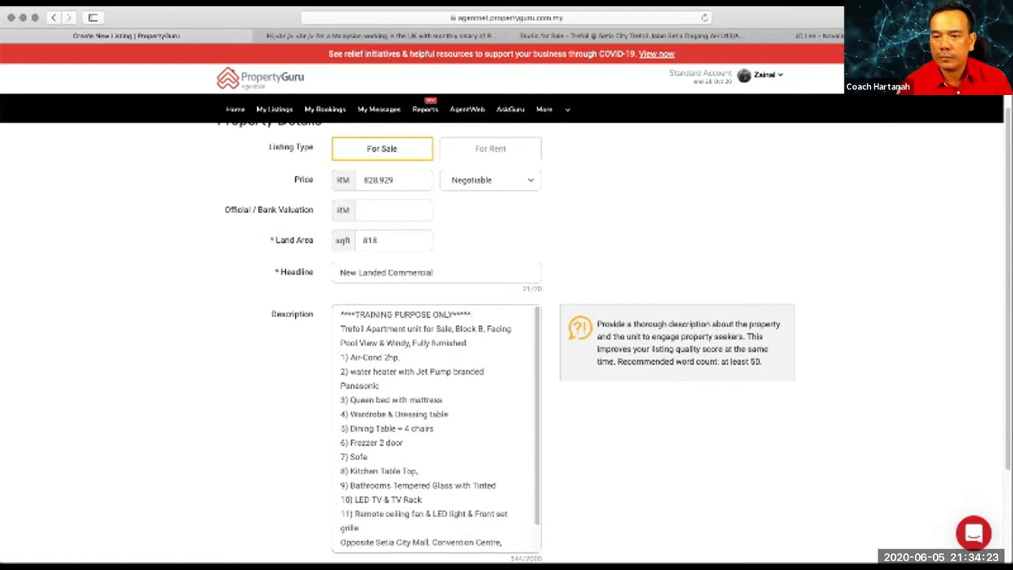
text(FOR)
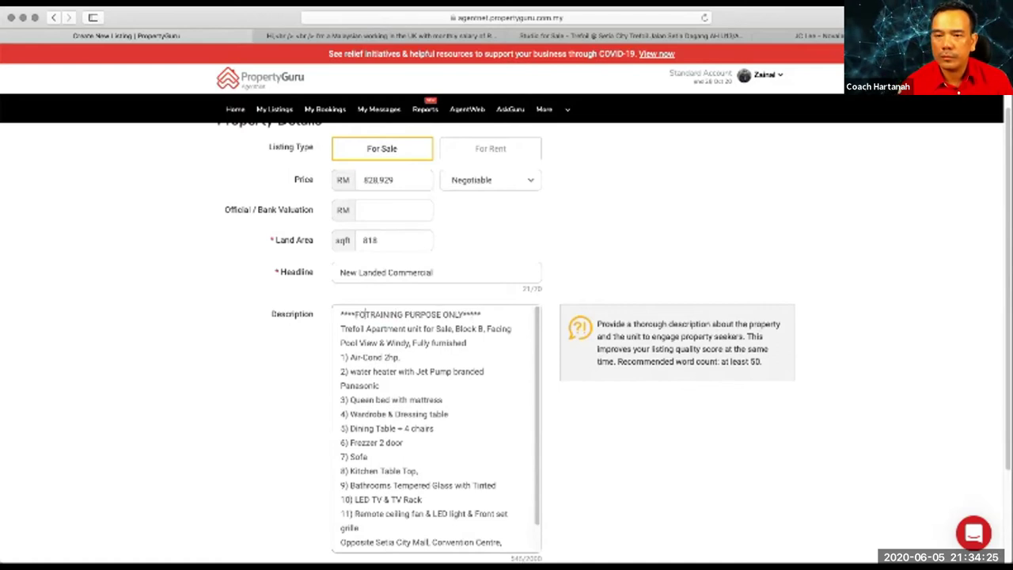
Step: Repeat the training-purpose notice until eight lines of it stand above the property description, followed by a blank line
triple_click(414, 315)
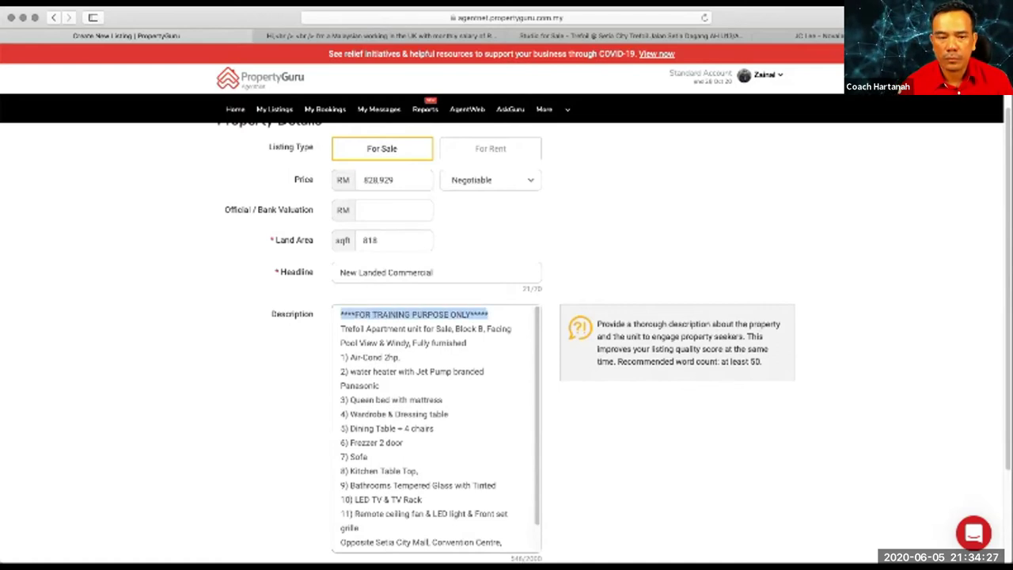
key(super+c)
key(Right)
key(Return)
key(super+v)
key(Return)
key(super+v)
key(Return)
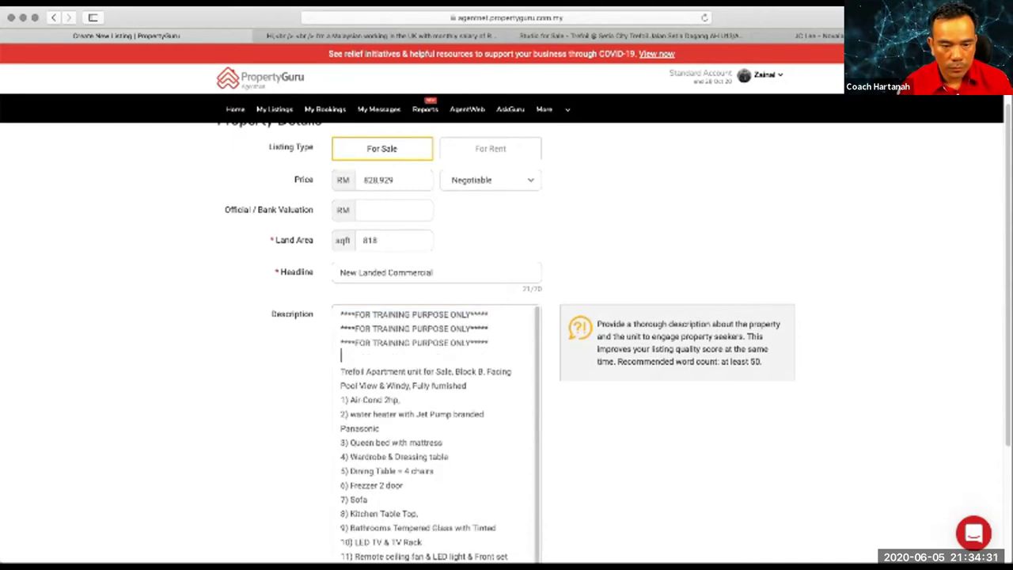
key(super+v)
key(Return)
key(super+v)
key(Return)
key(super+v)
key(Return)
key(super+v)
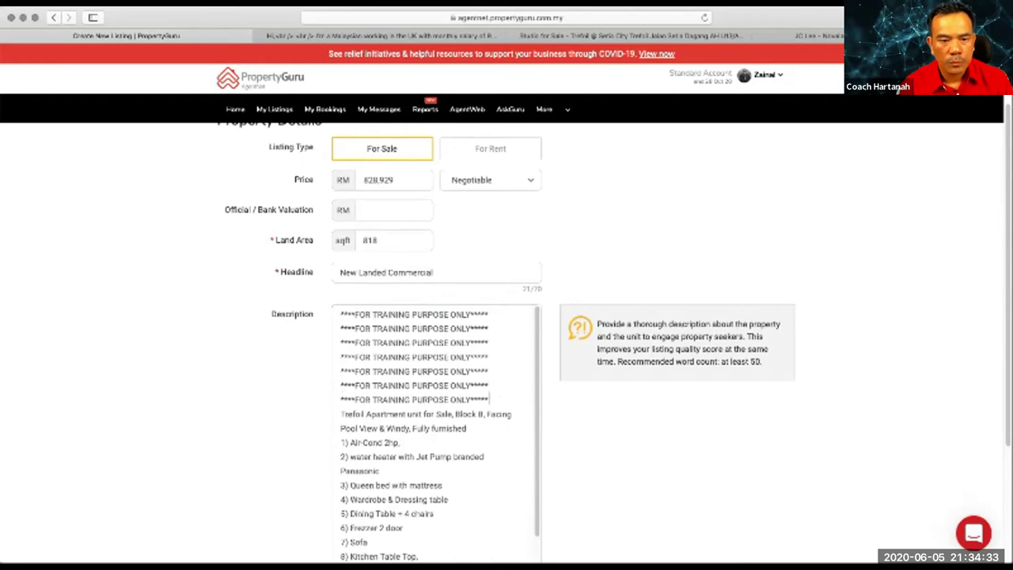
key(super+v)
key(super+z)
key(Return)
key(super+v)
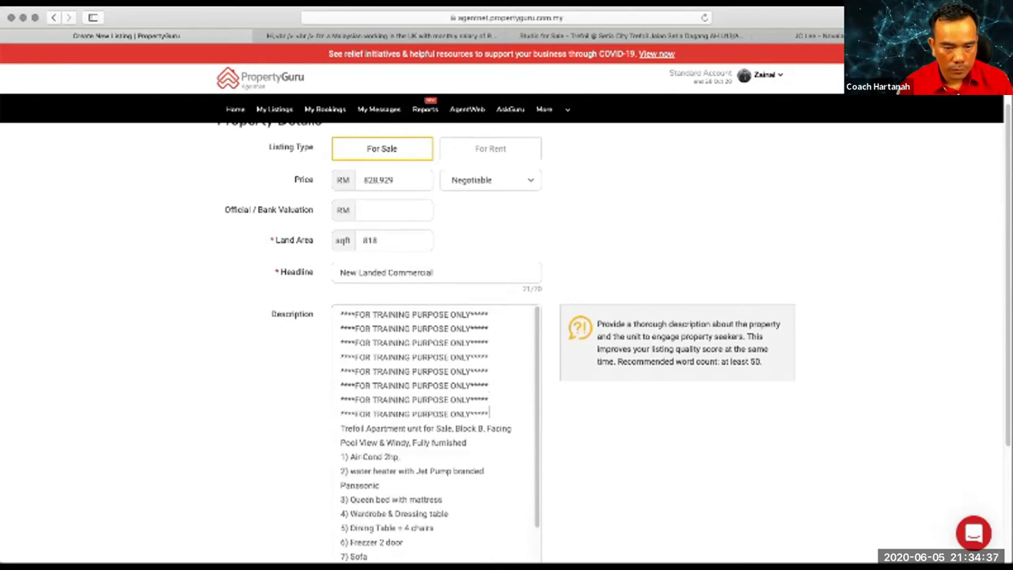
key(Return)
Step: Add the training-purpose notice three times below the description, separated by a blank line, and proceed to the listing's media
scroll(435, 380, down, 5)
click(469, 459)
key(Return)
key(Return)
key(super+v)
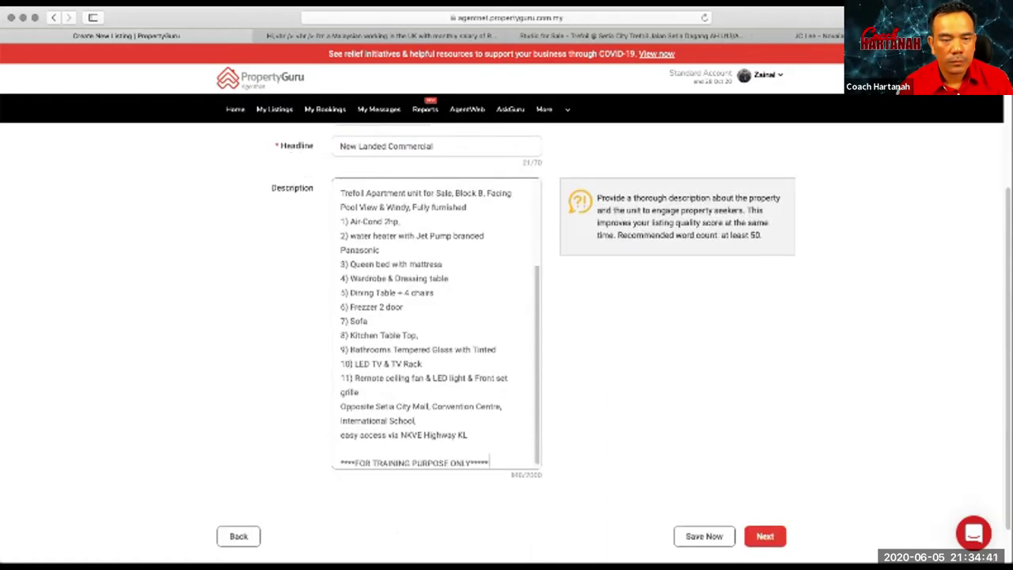
key(Return)
key(super+v)
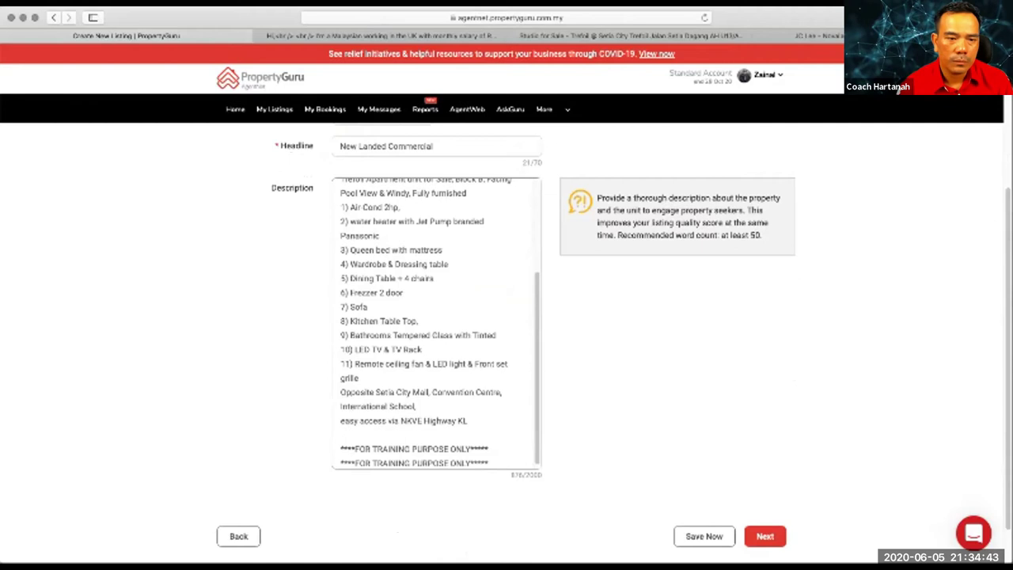
key(Return)
key(super+v)
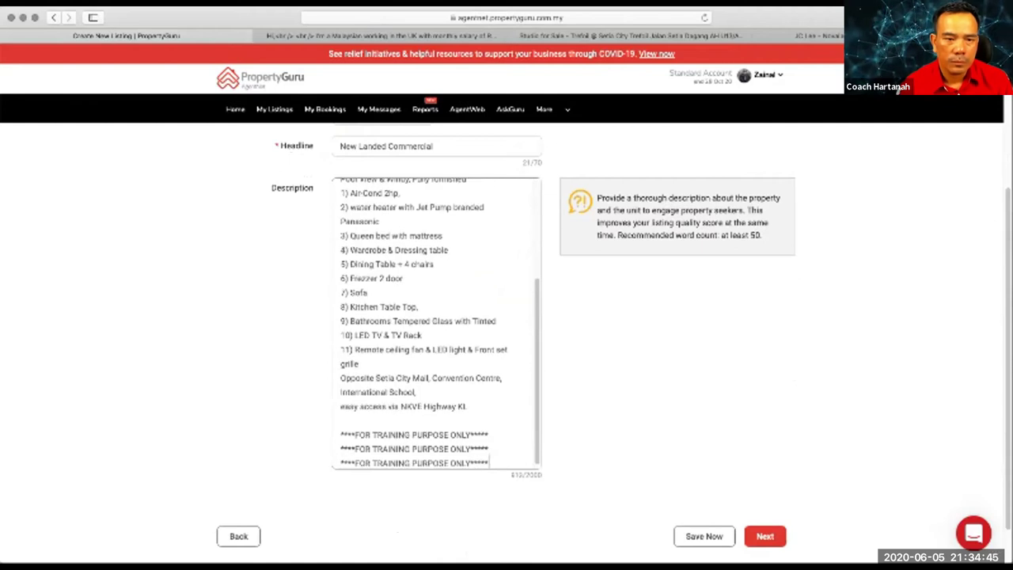
click(764, 536)
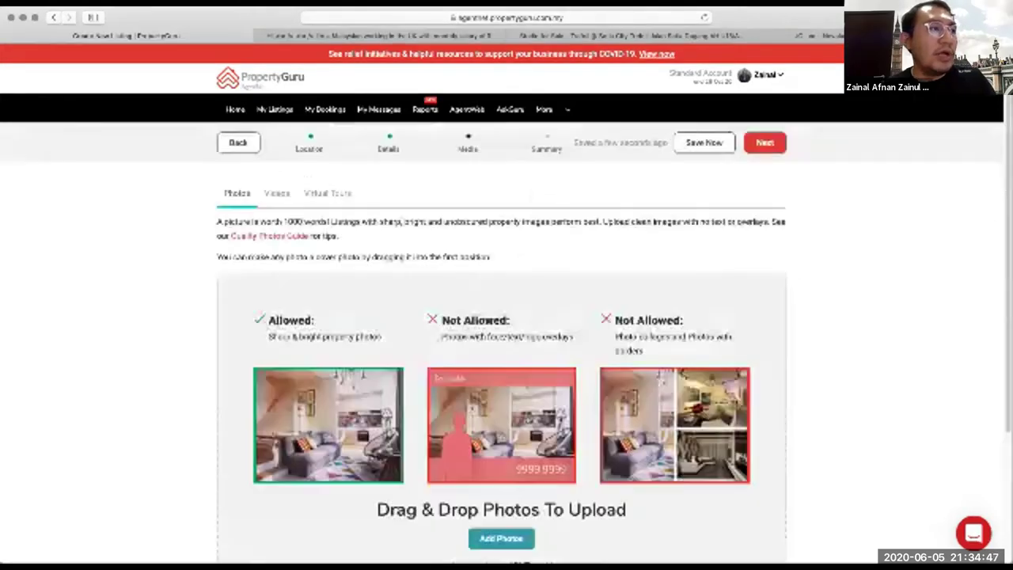
Step: Make the living and dining room photo the cover image, ahead of the bathroom photo
scroll(502, 340, down, 1)
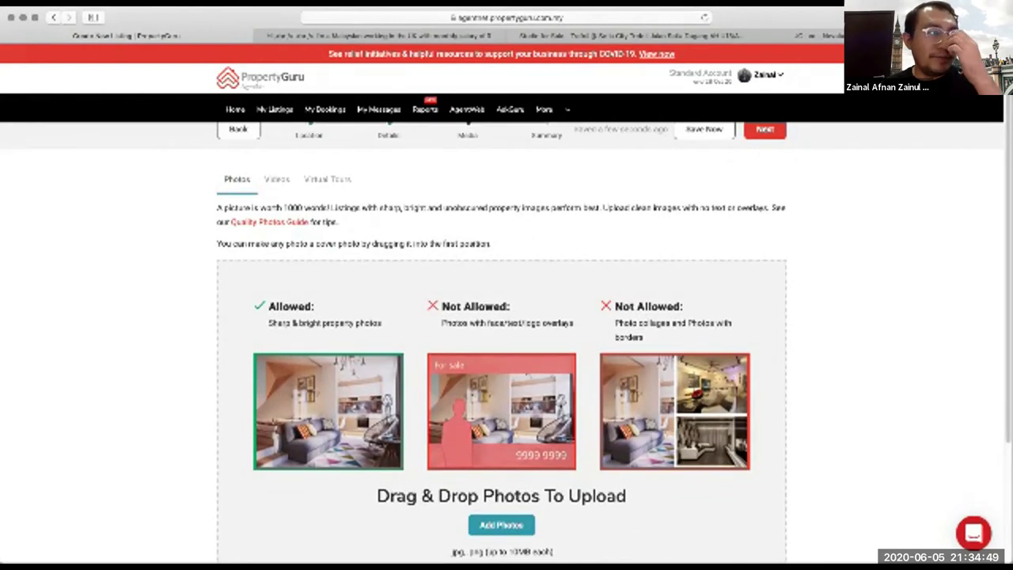
scroll(501, 340, down, 1)
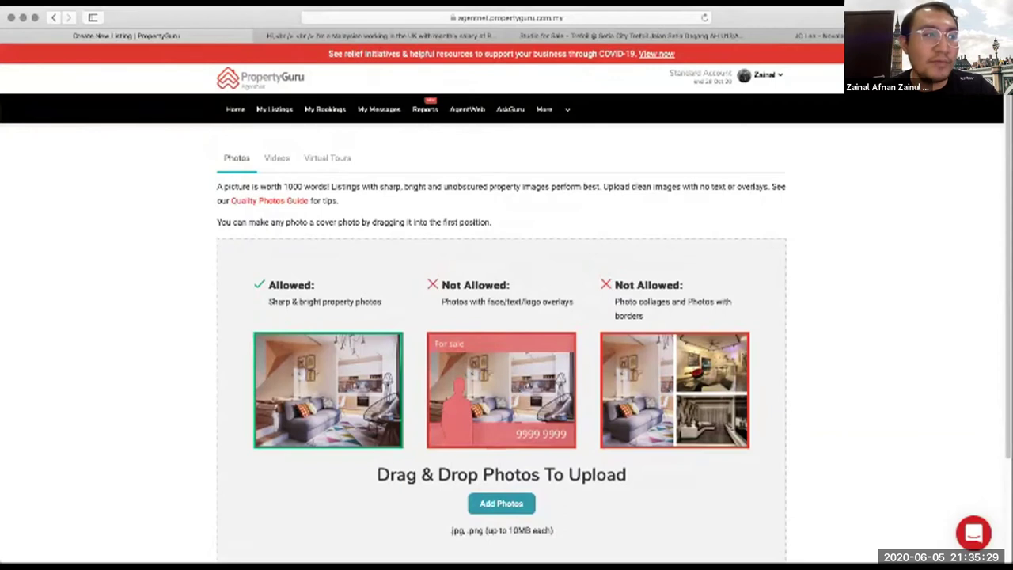
scroll(507, 332, down, 2)
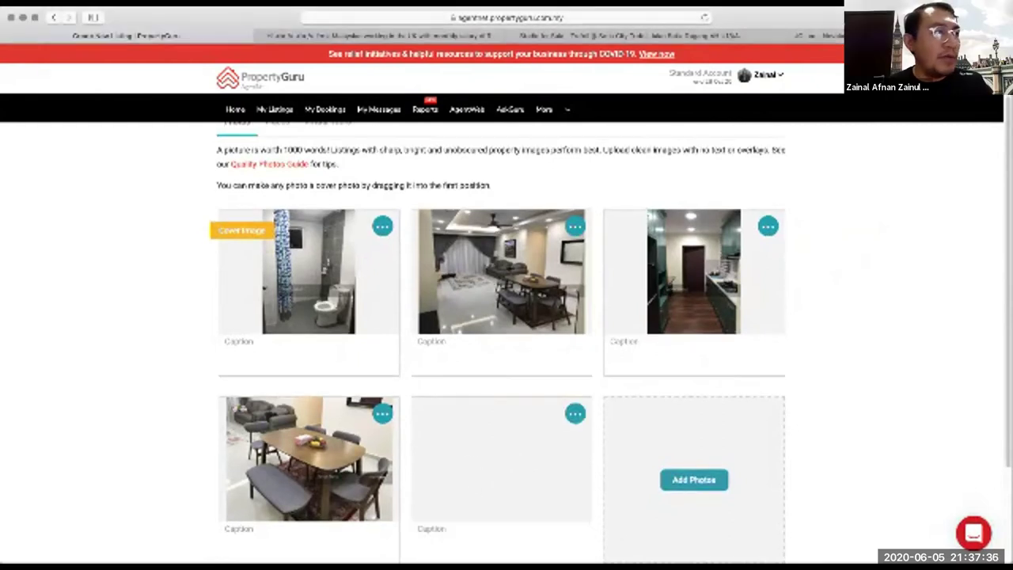
drag(317, 277, 350, 299)
drag(500, 271, 301, 271)
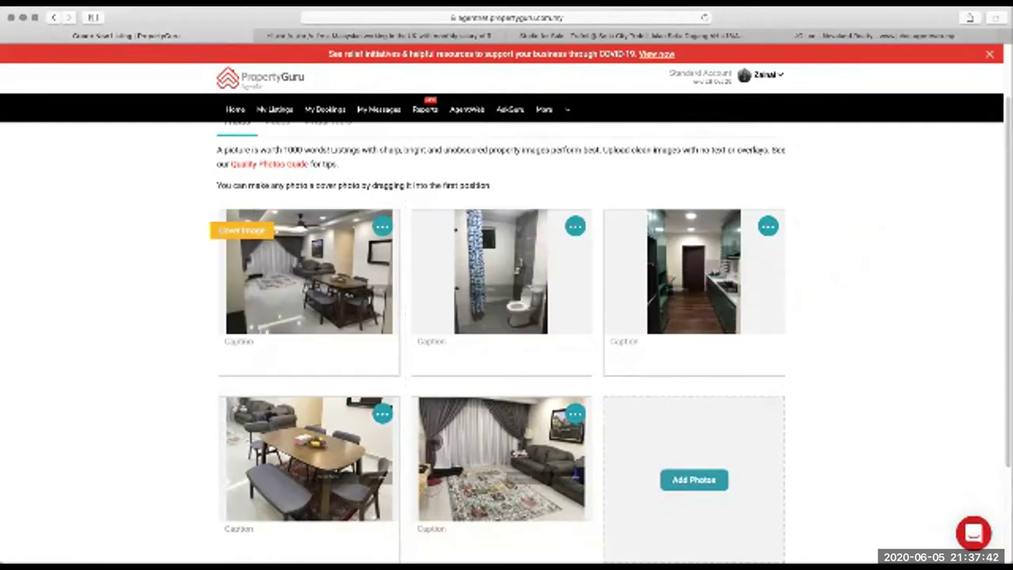
Step: Examine the photo captions and the options for adding videos and virtual tours, and return to the listing's photos
scroll(356, 273, down, 1)
click(317, 334)
scroll(316, 334, down, 3)
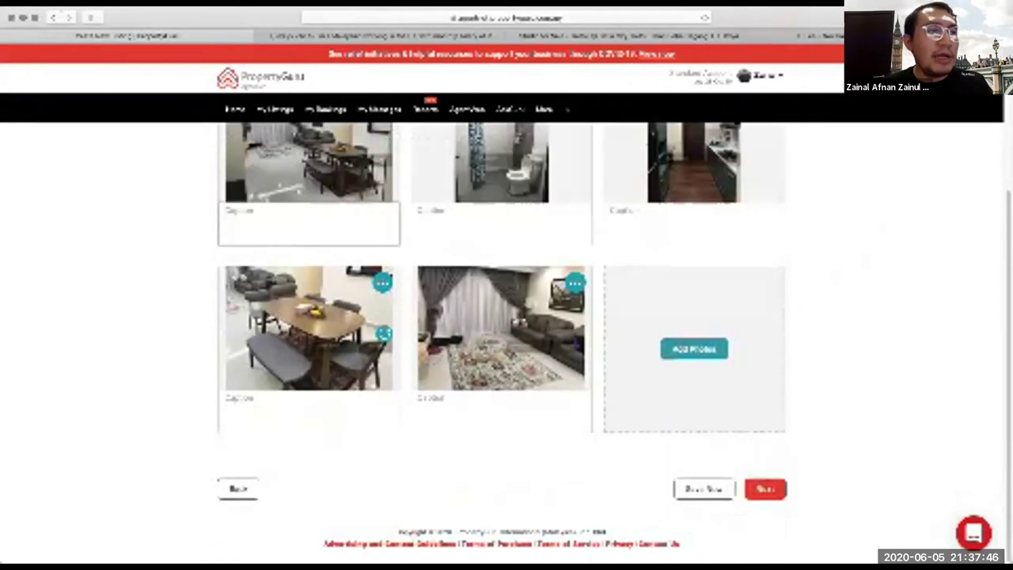
scroll(506, 340, up, 4)
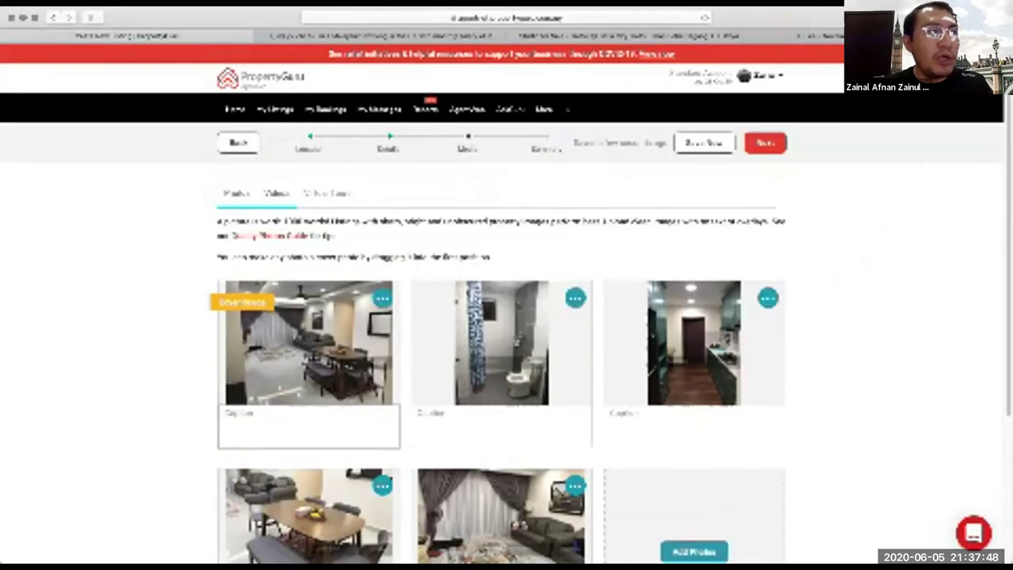
click(276, 193)
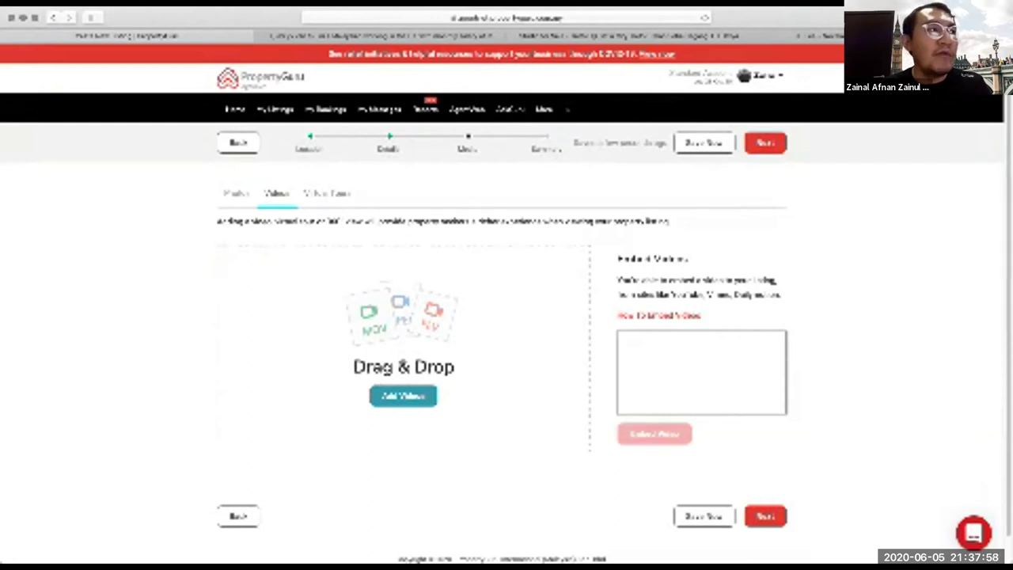
click(326, 193)
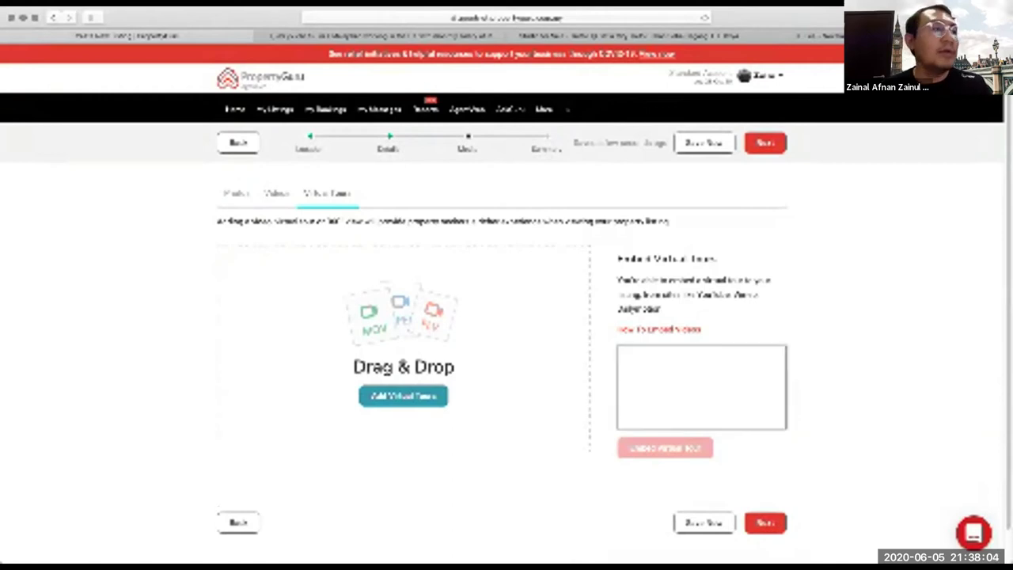
click(236, 193)
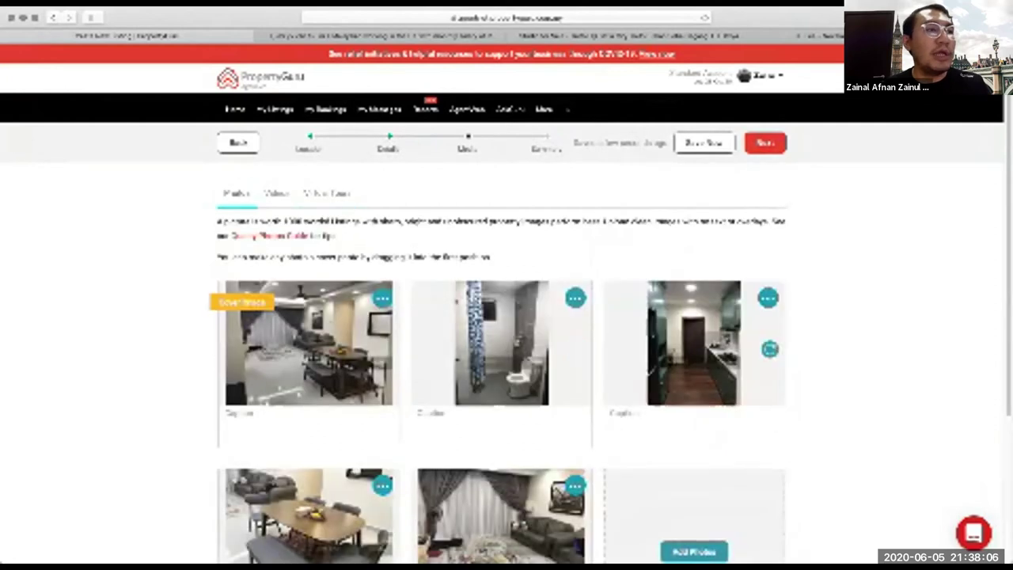
Step: Proceed to the summary, post the Section 14, Shah Alam listing for 1 credit, accept the deduction, and view the active listings
scroll(695, 348, down, 5)
click(765, 489)
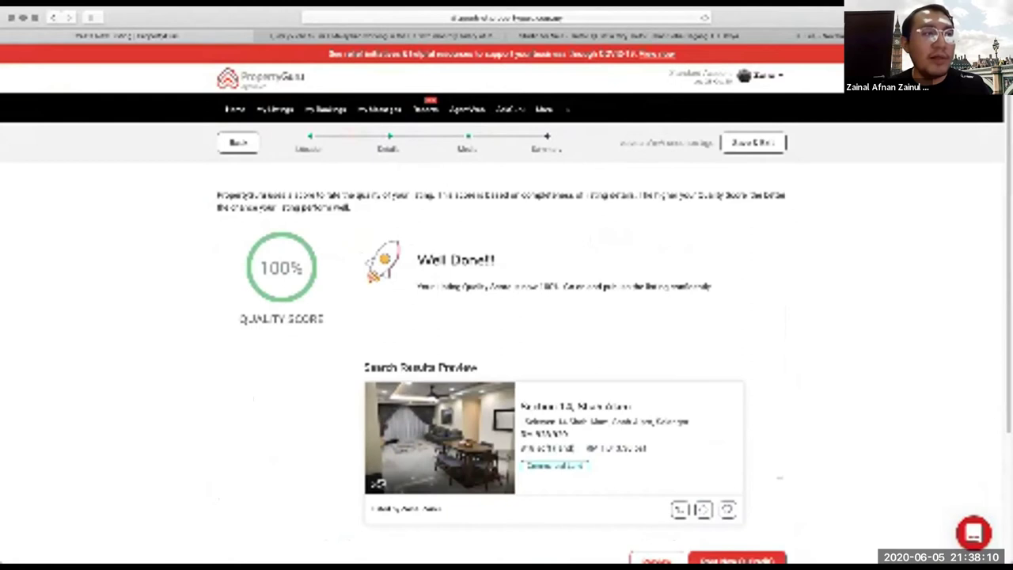
scroll(506, 316, down, 3)
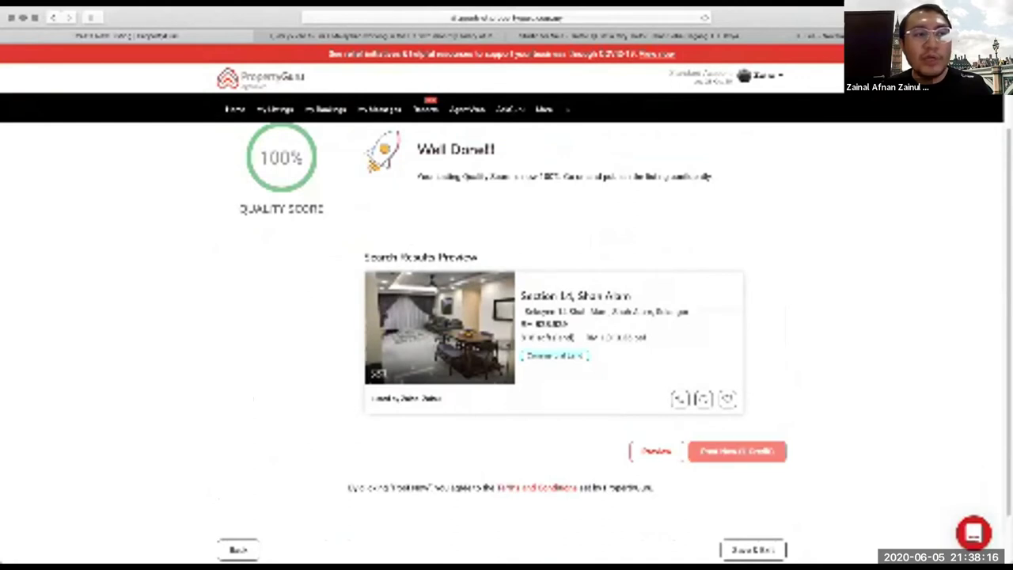
click(737, 451)
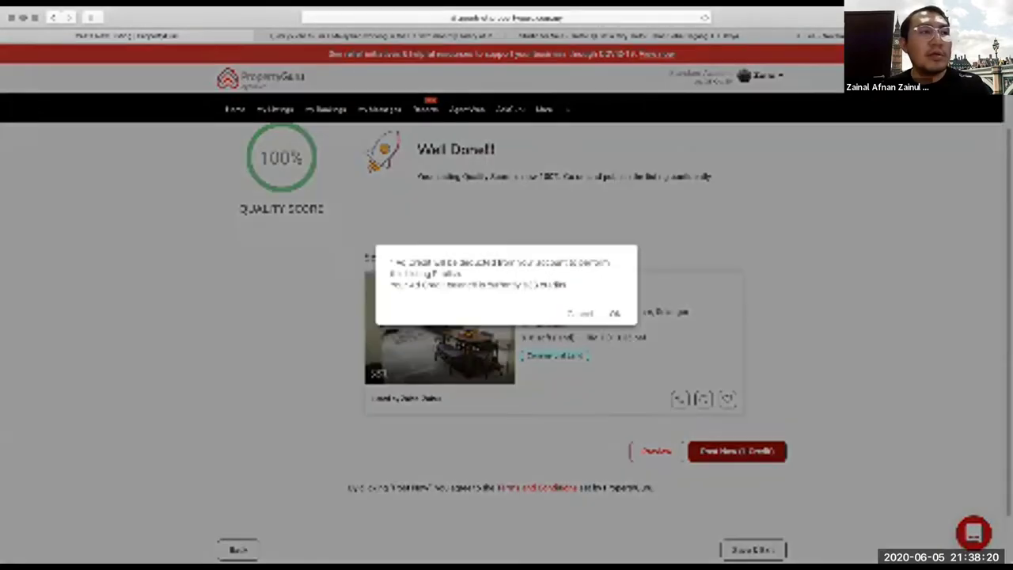
click(615, 314)
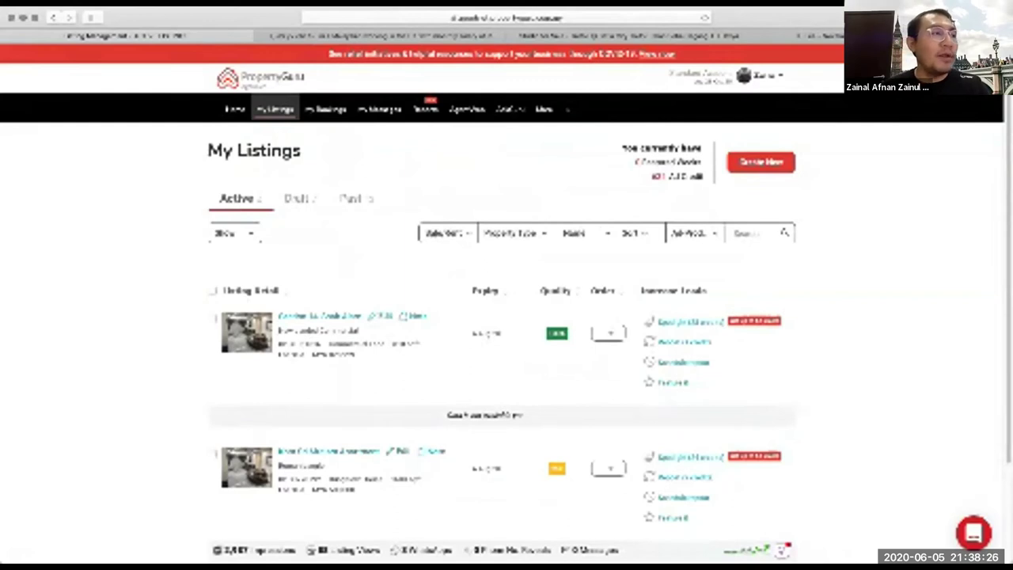
scroll(506, 332, down, 3)
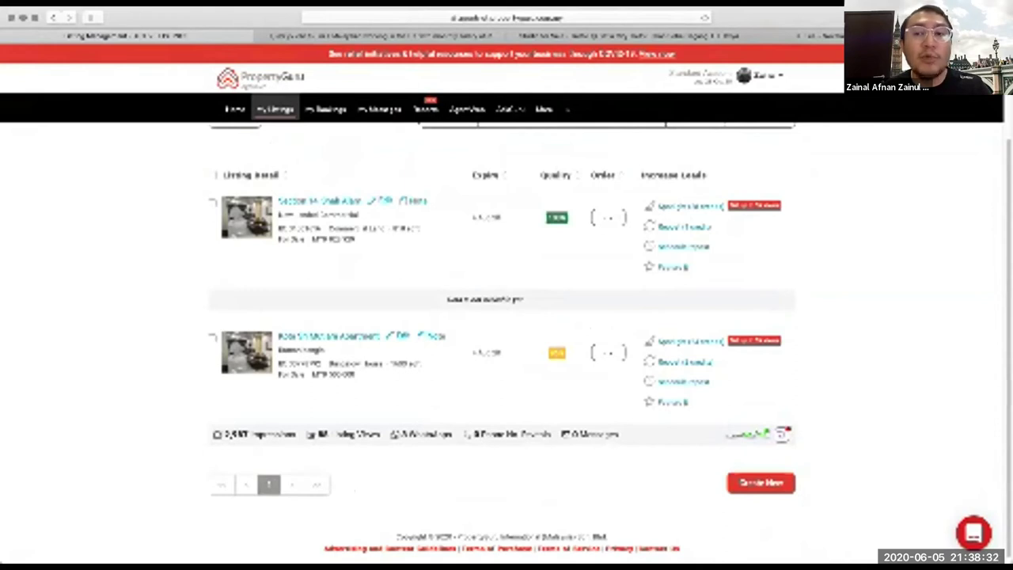
Step: Open the Booking Fee 1K bungalow listing from the drafts for editing and go back to its location page
scroll(506, 317, up, 3)
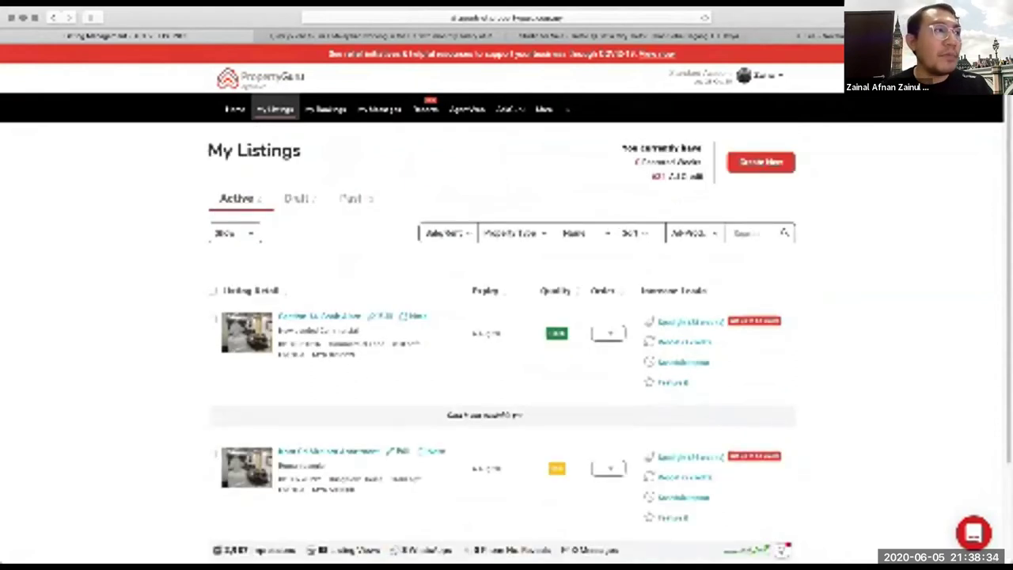
click(296, 198)
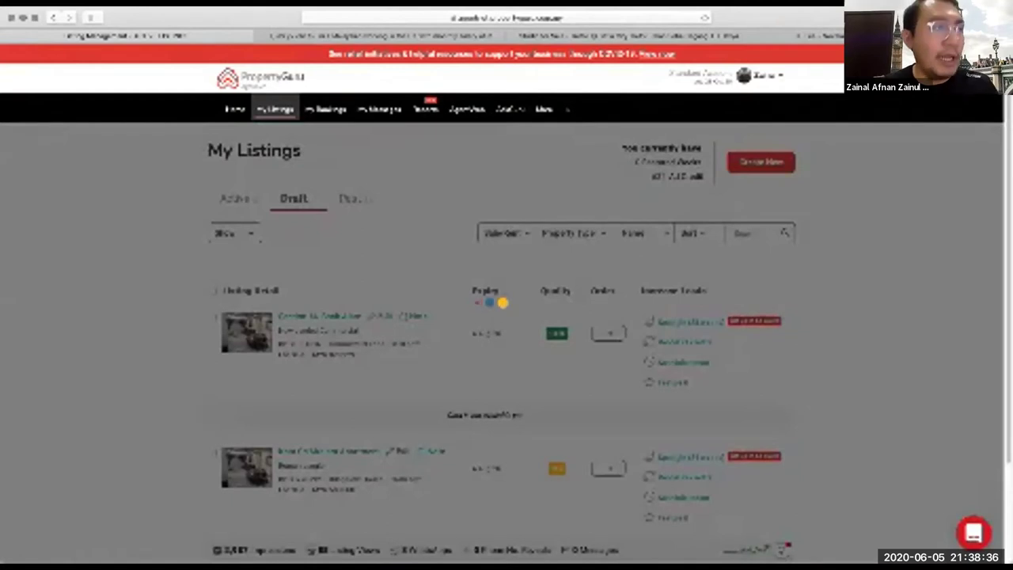
scroll(501, 302, down, 4)
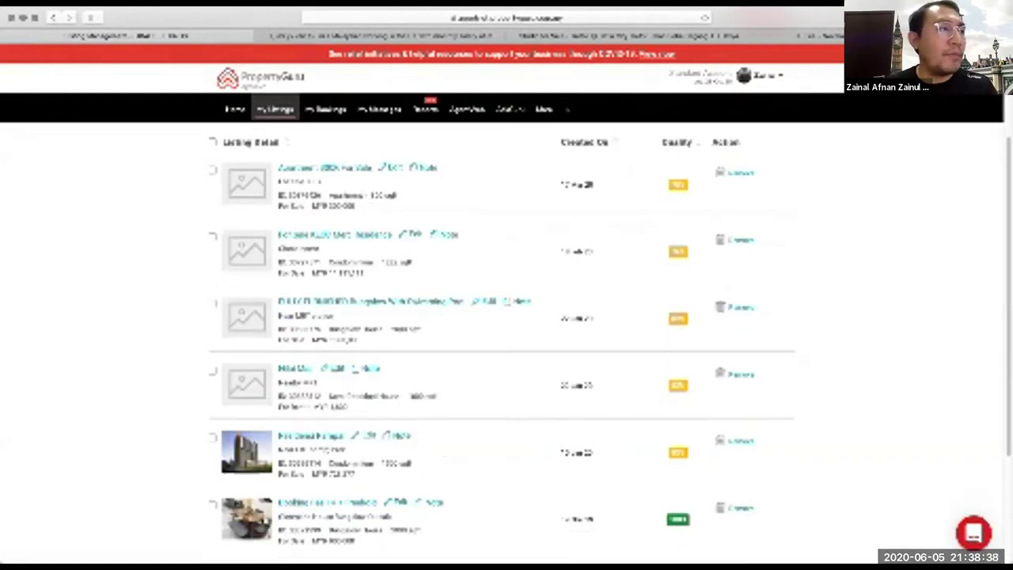
scroll(502, 341, down, 3)
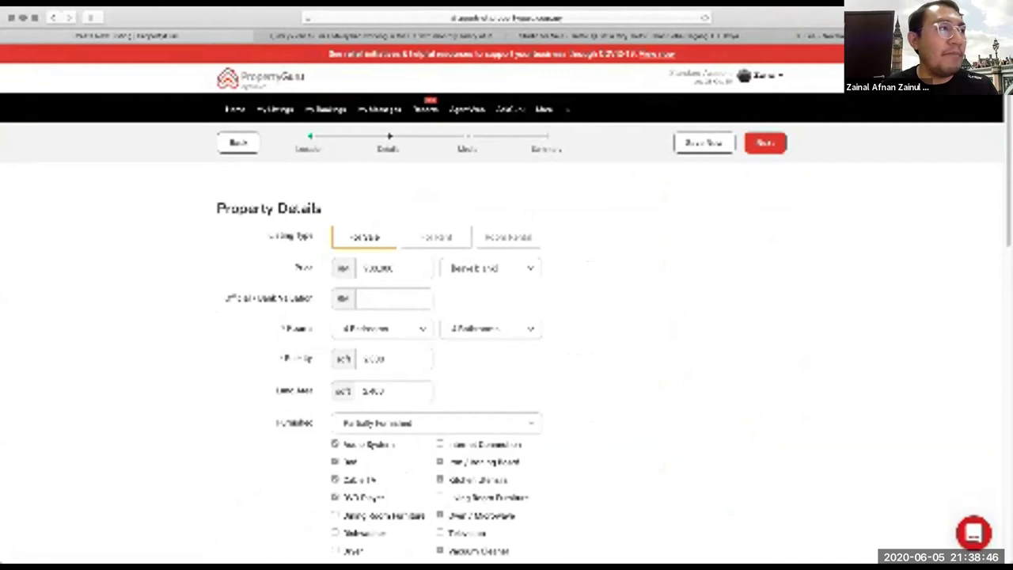
click(238, 142)
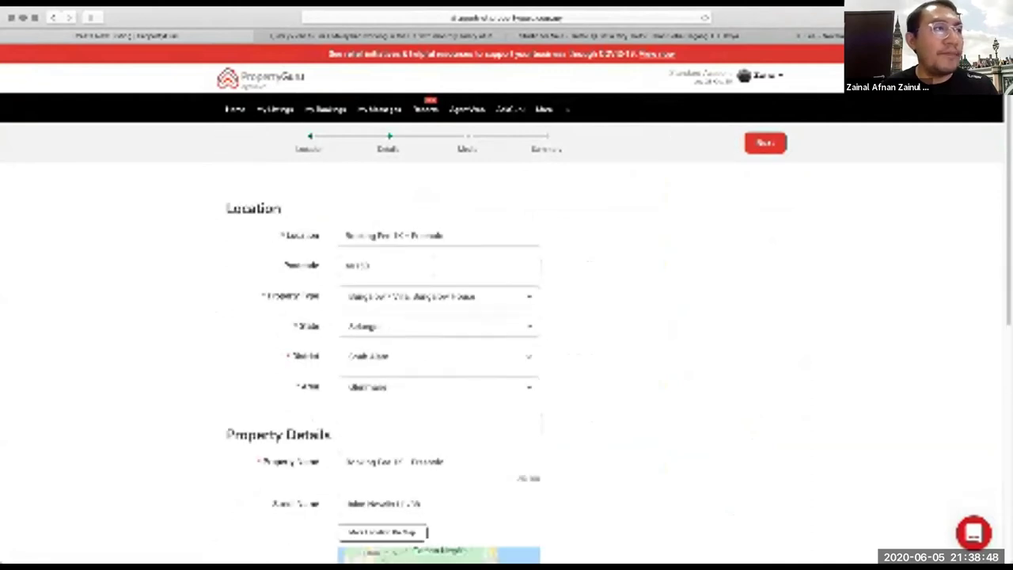
Step: Try HOT SALE as the draft listing's location in place of the existing text, and clear the field
click(415, 234)
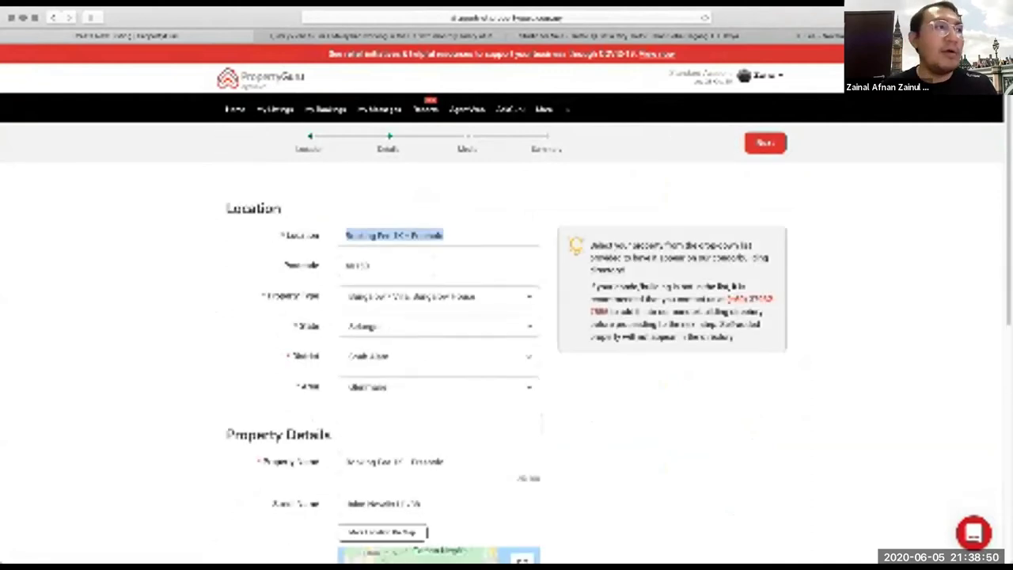
key(BackSpace)
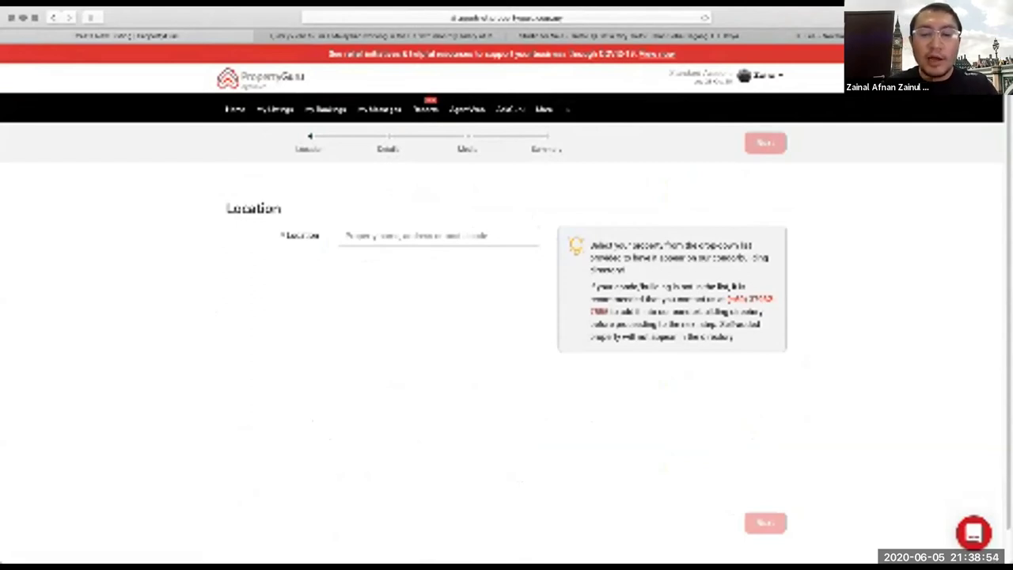
text(VISTA )
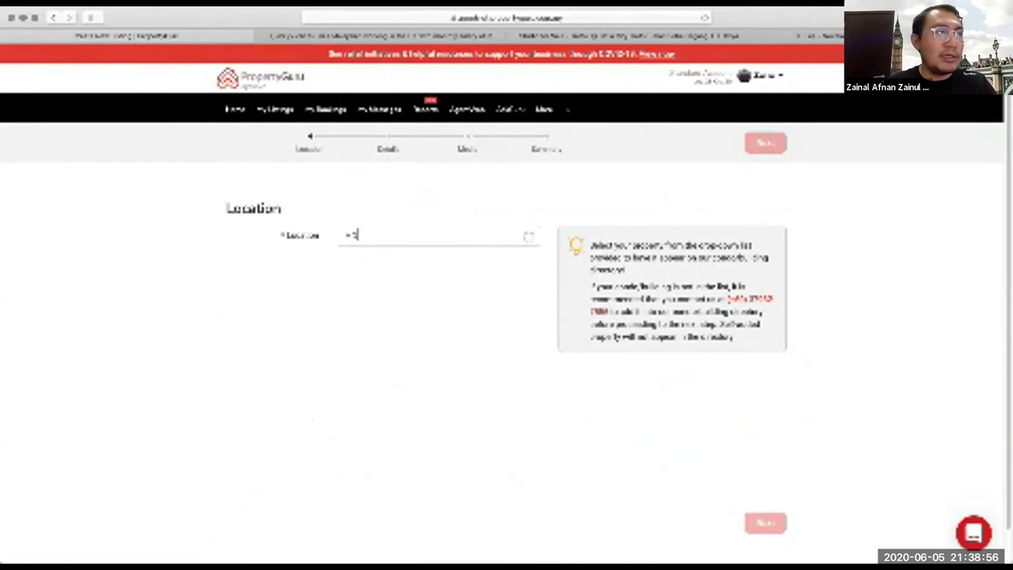
text(ALE)
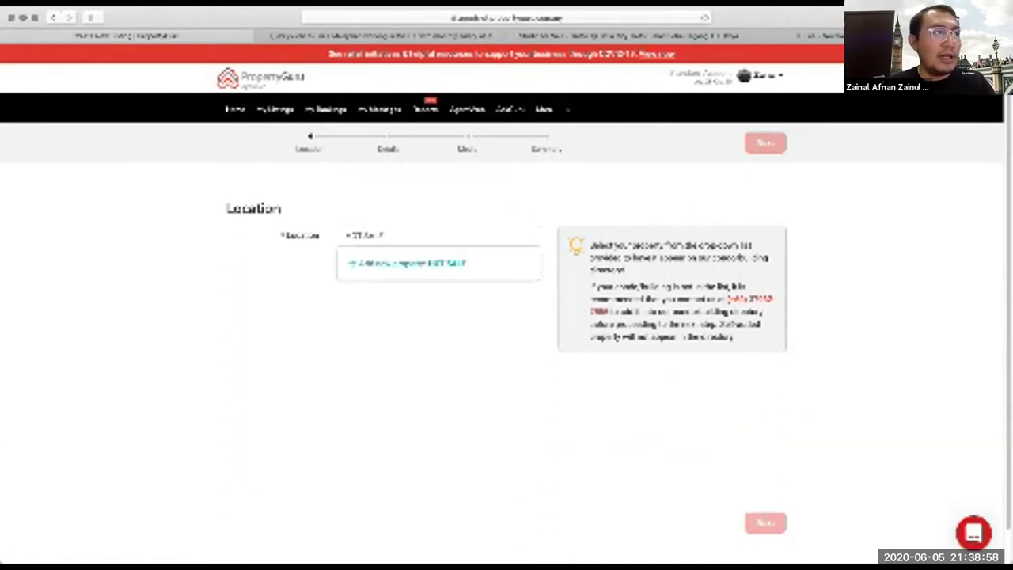
key(BackSpace)
key(BackSpace)
key(BackSpace)
key(BackSpace)
key(BackSpace)
key(BackSpace)
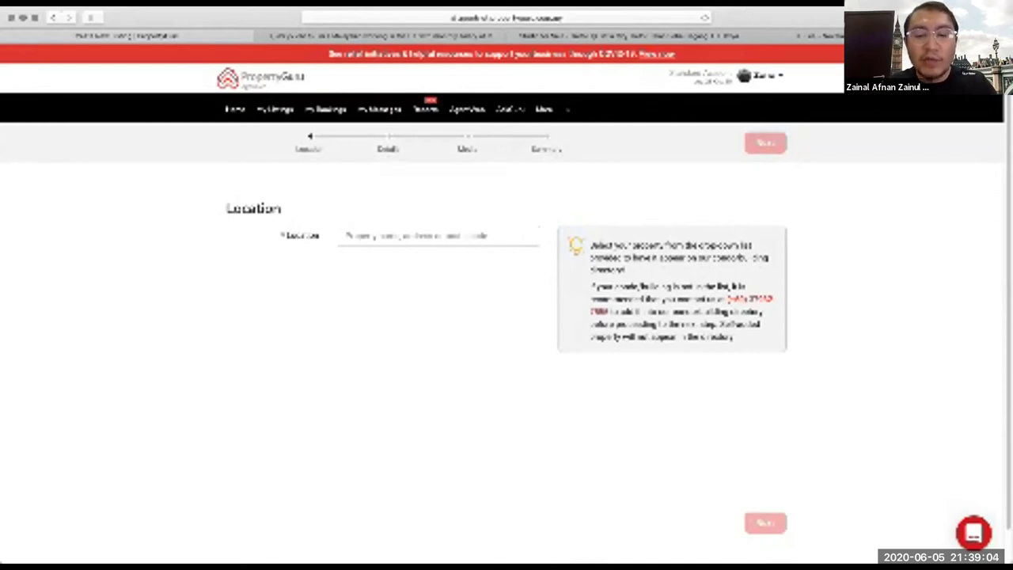
Step: Search the property directory for Marc and choose Marc Residence as the listing's location
text(Marc)
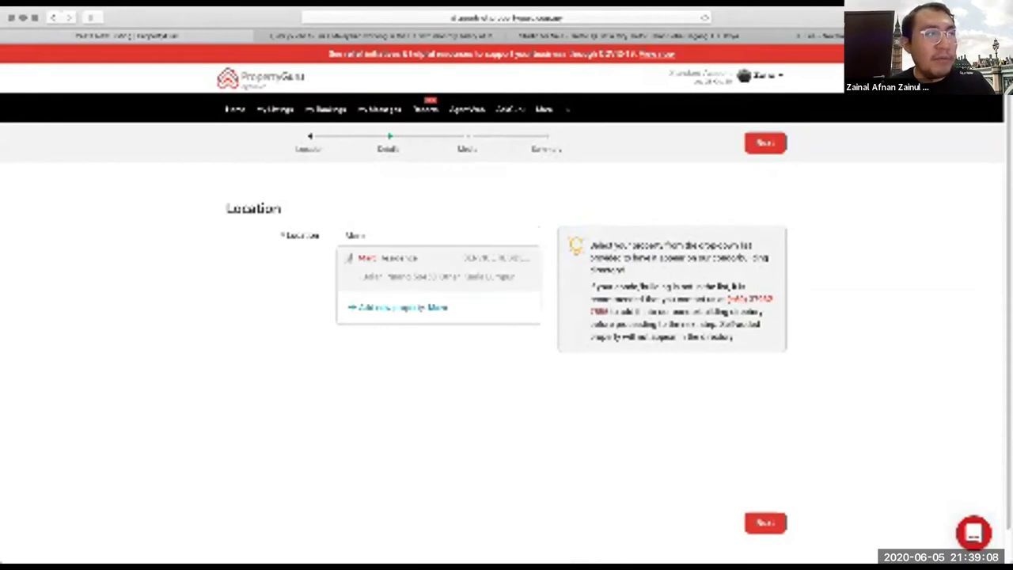
click(431, 268)
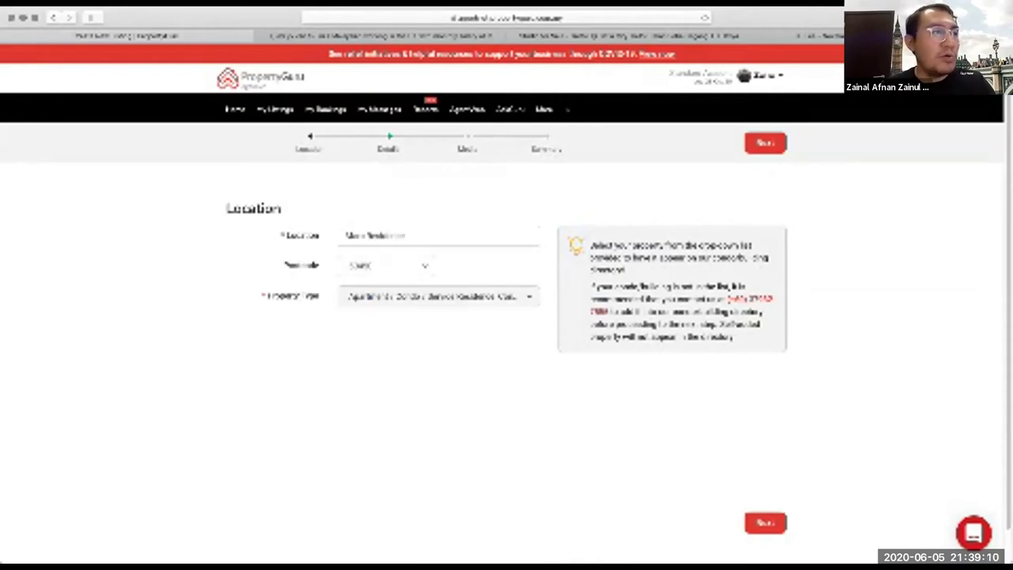
scroll(431, 304, down, 1)
Step: Replace the listing's location with Taman Petaling Utama @ Petaling Jaya South from the property suggestions
drag(406, 209, 345, 210)
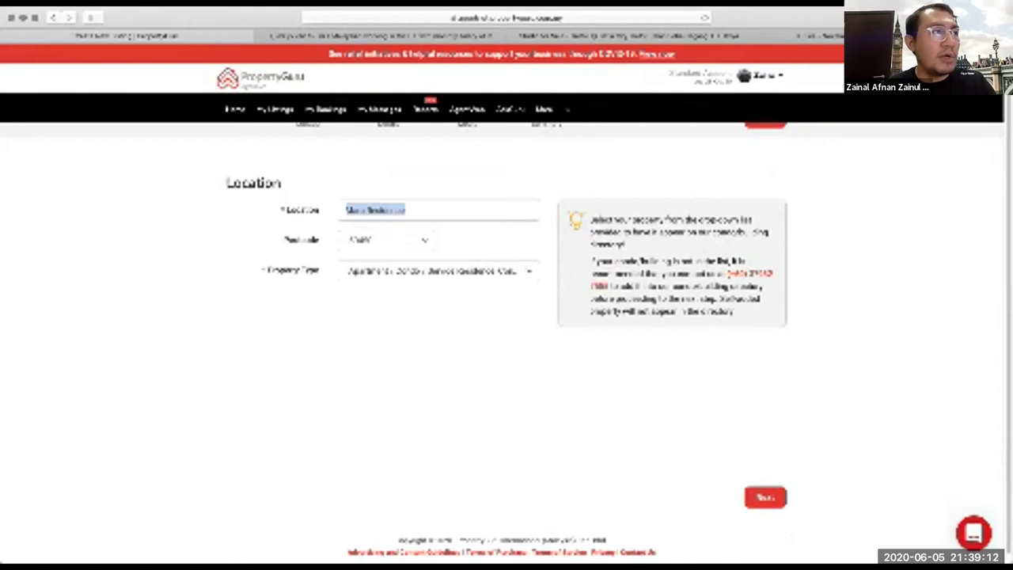
key(BackSpace)
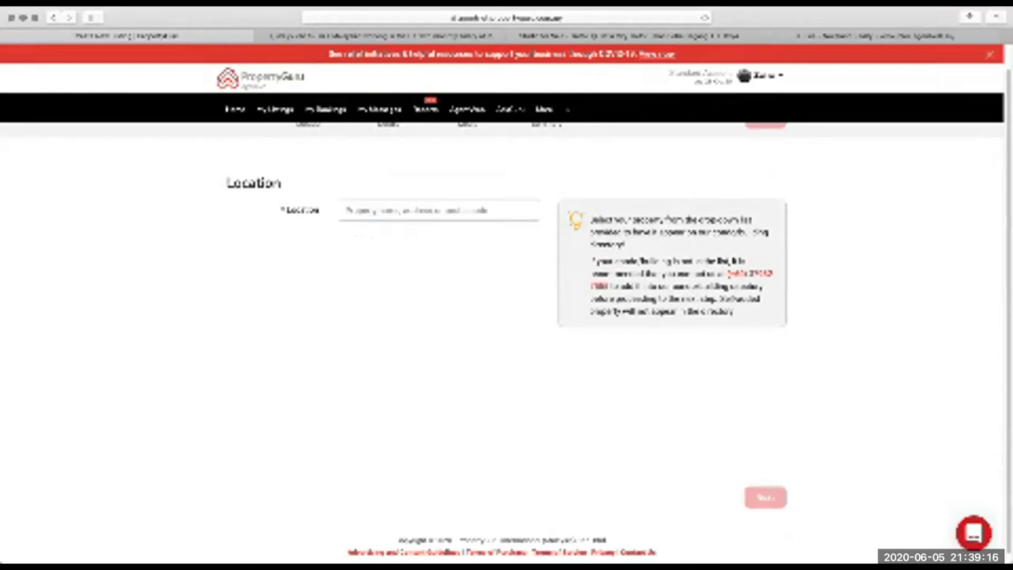
text(Pavi)
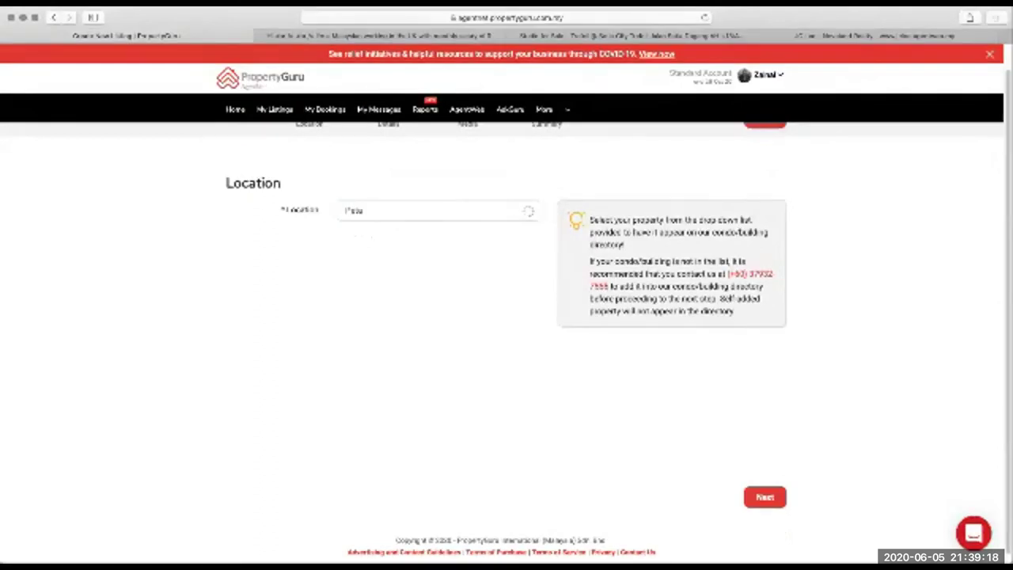
text(ling)
key(Return)
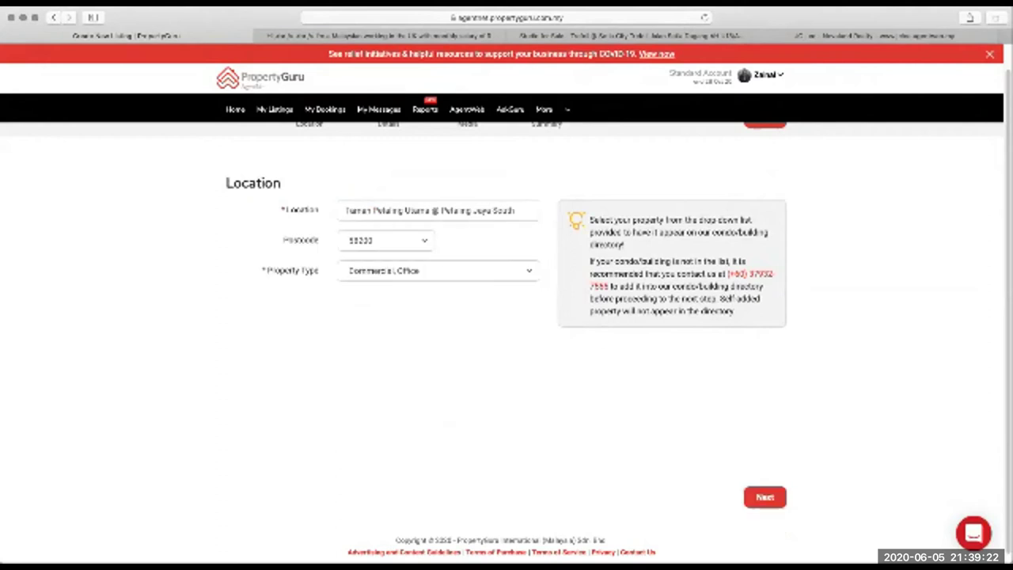
Step: Replace the listing's location with Laman Glenmarie, picked from the property suggestions
triple_click(430, 210)
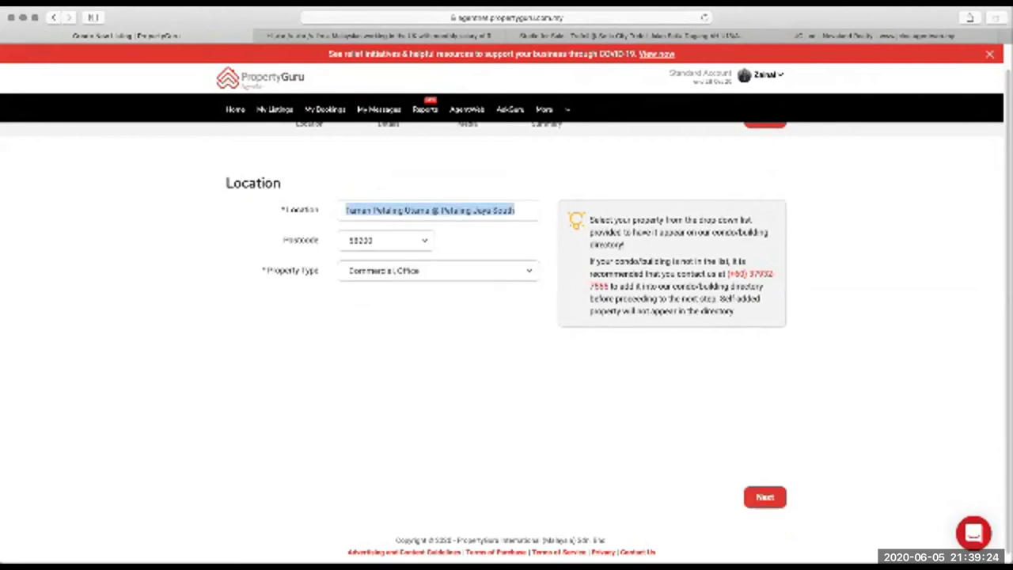
key(BackSpace)
text(Taman)
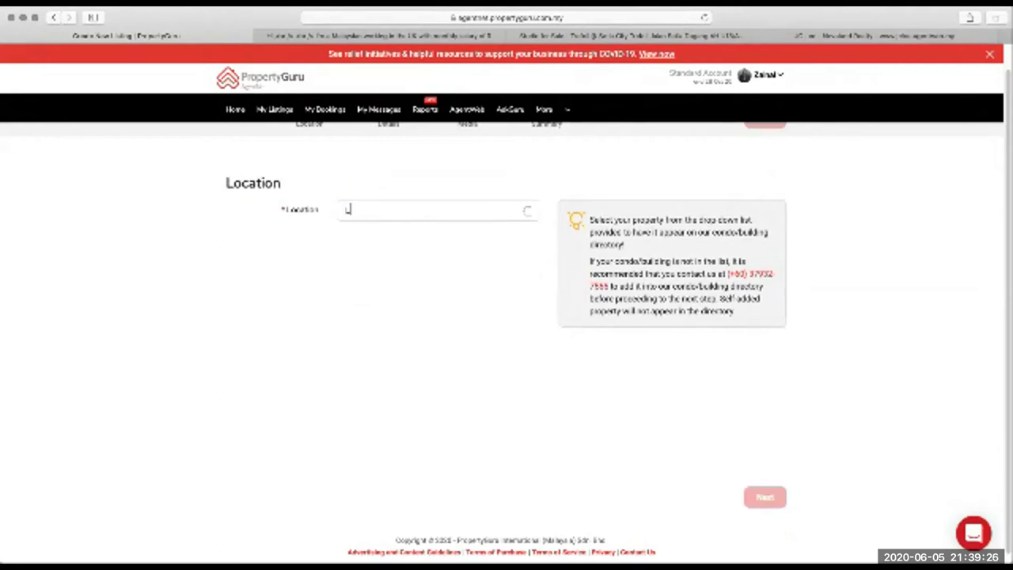
text( Glenmarie)
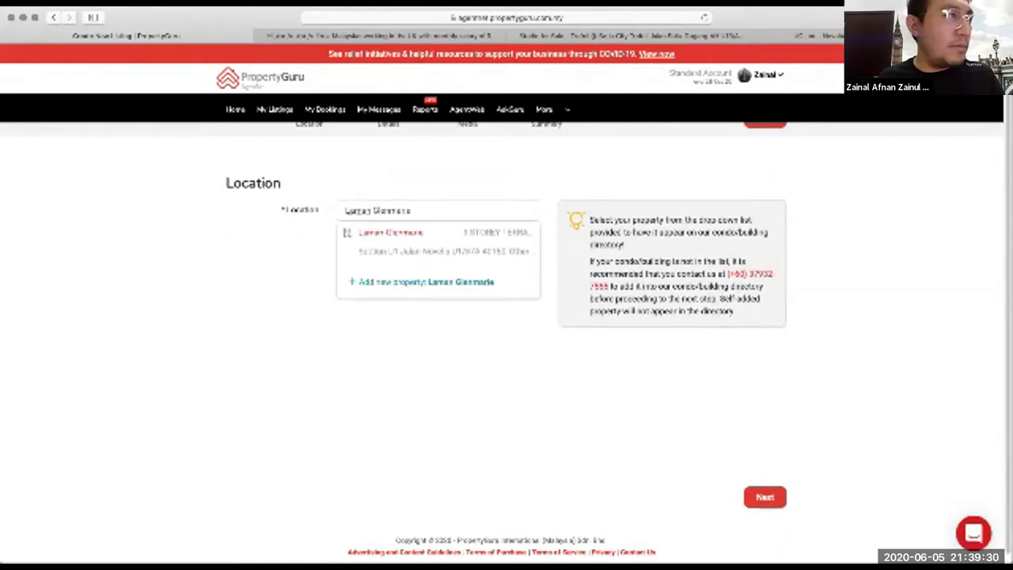
click(391, 233)
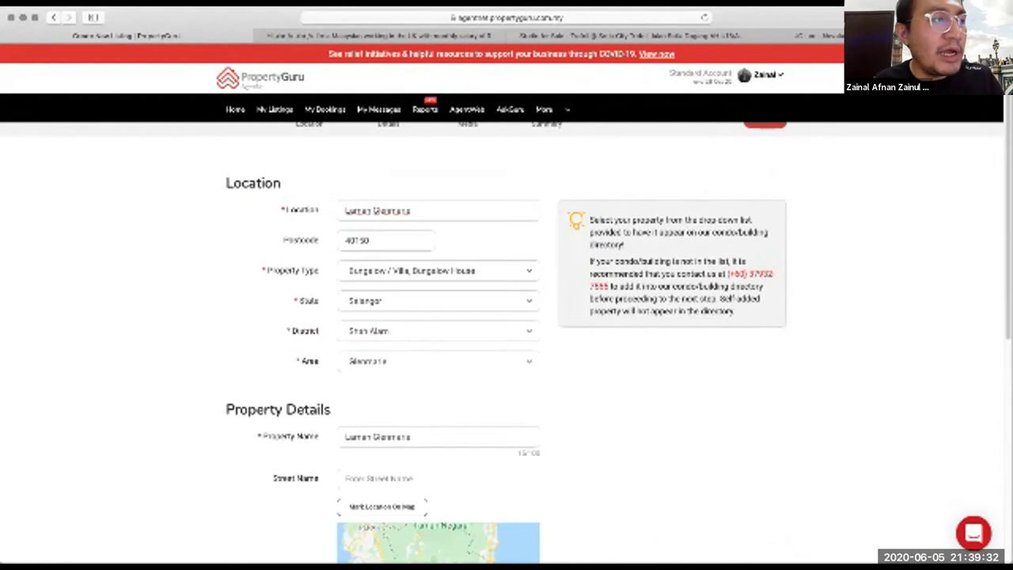
scroll(438, 316, down, 1)
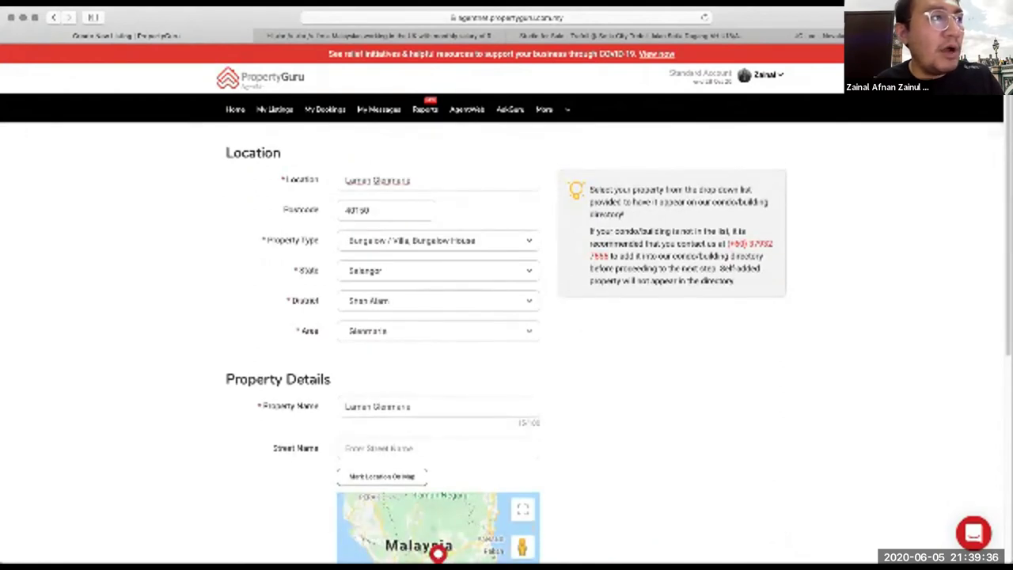
Step: Overwrite the location text with the headline "Booking 1K + Free Fully"
key(super+a)
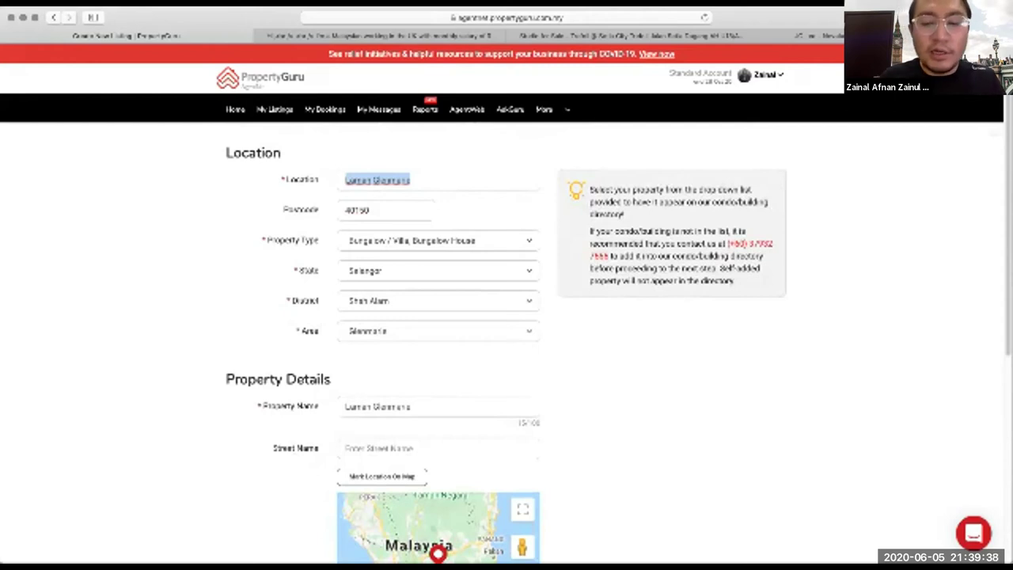
text(Bookin)
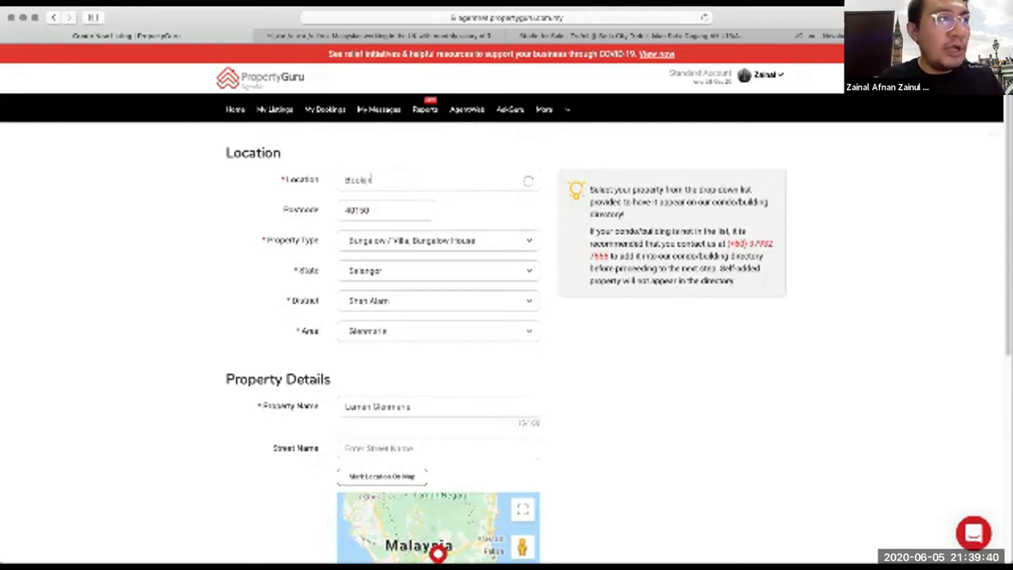
text(g 1K4)
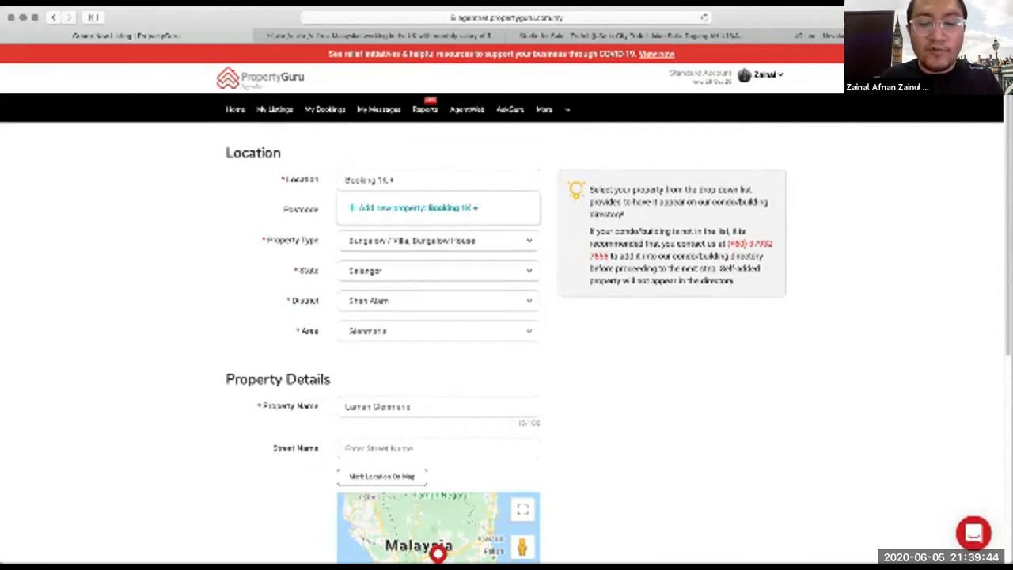
text( Hos)
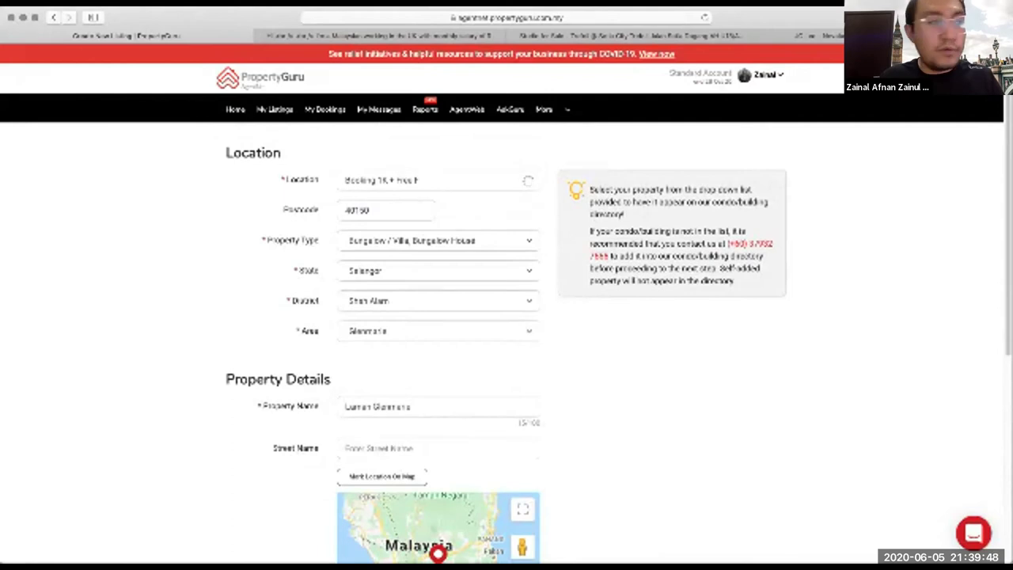
text( Fu)
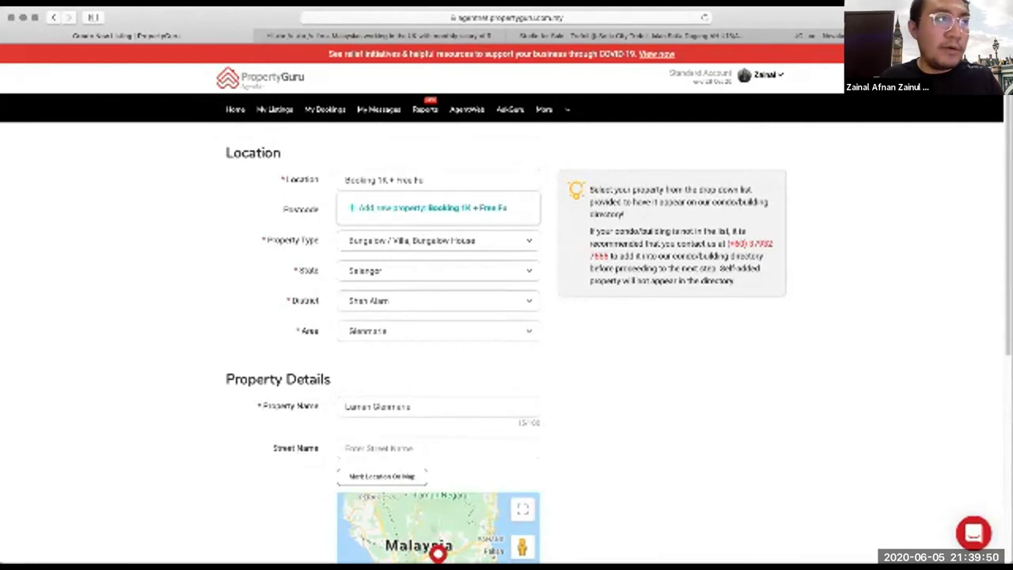
text(lly Furn)
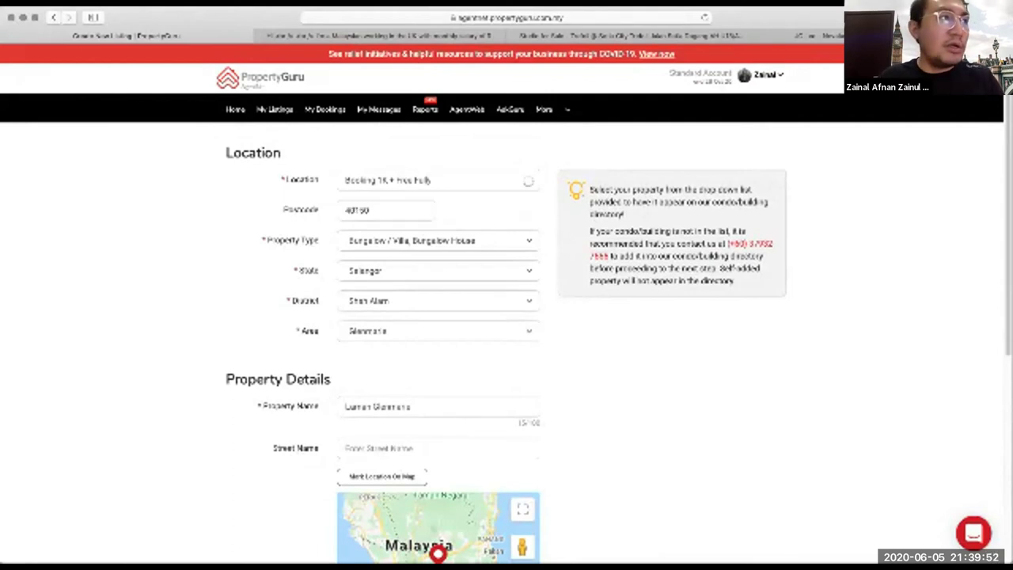
Step: Reword the end of the location headline so that it reads "Booking 1K + Fully Furnished", and leave the field
key(BackSpace)
key(BackSpace)
key(BackSpace)
key(BackSpace)
key(BackSpace)
key(BackSpace)
key(BackSpace)
key(BackSpace)
key(BackSpace)
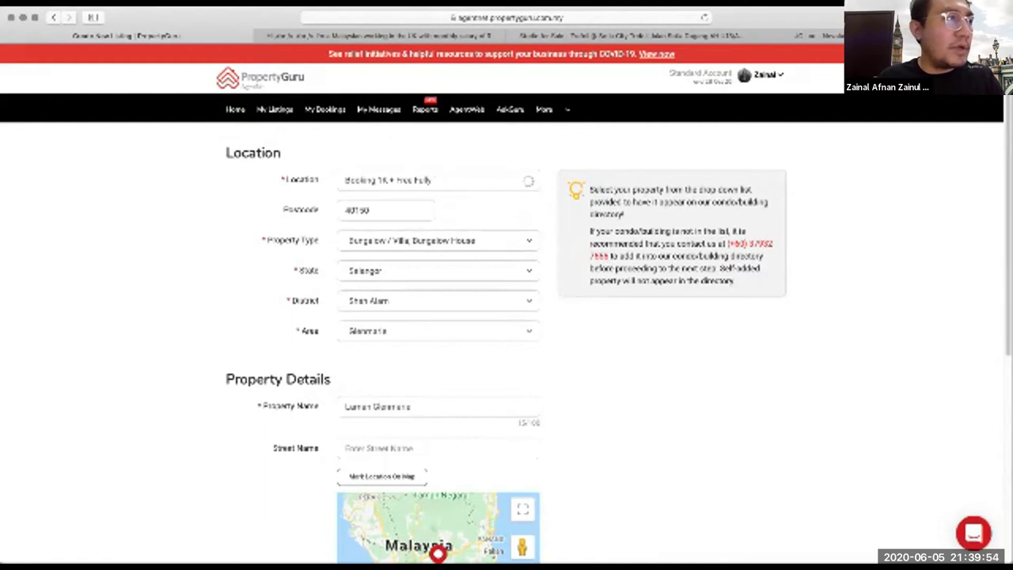
key(BackSpace)
key(BackSpace)
key(BackSpace)
key(BackSpace)
key(BackSpace)
text(ull)
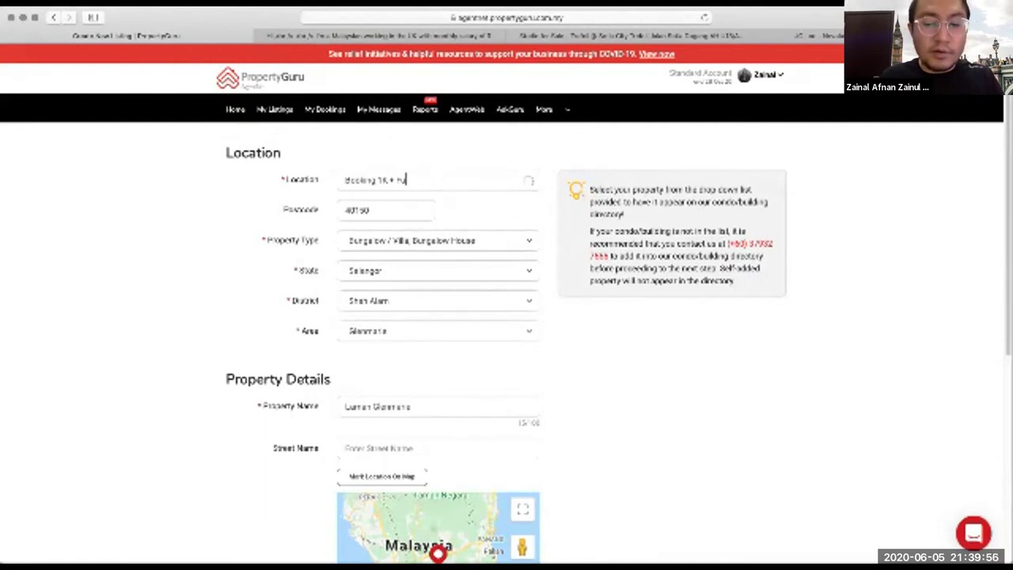
text(y Furnished)
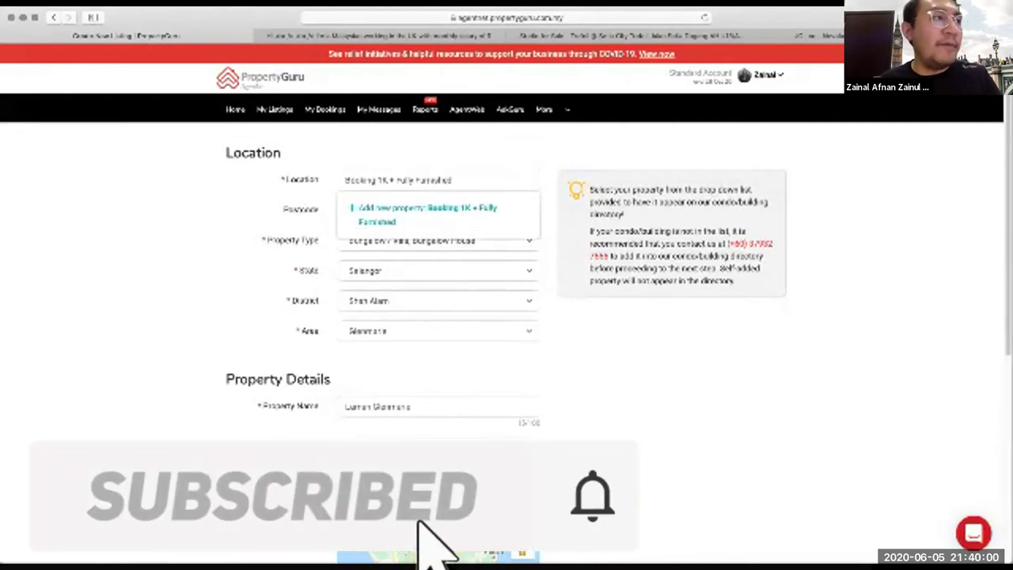
key(Tab)
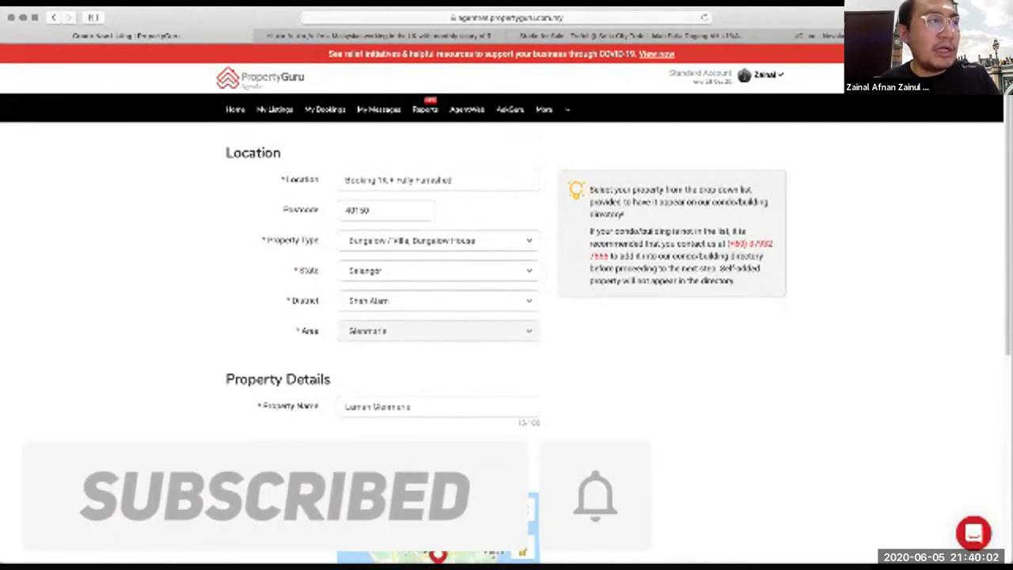
Step: Examine the listing's property name, map location, tenure, CF/CCC year and property facilities
scroll(443, 356, down, 1)
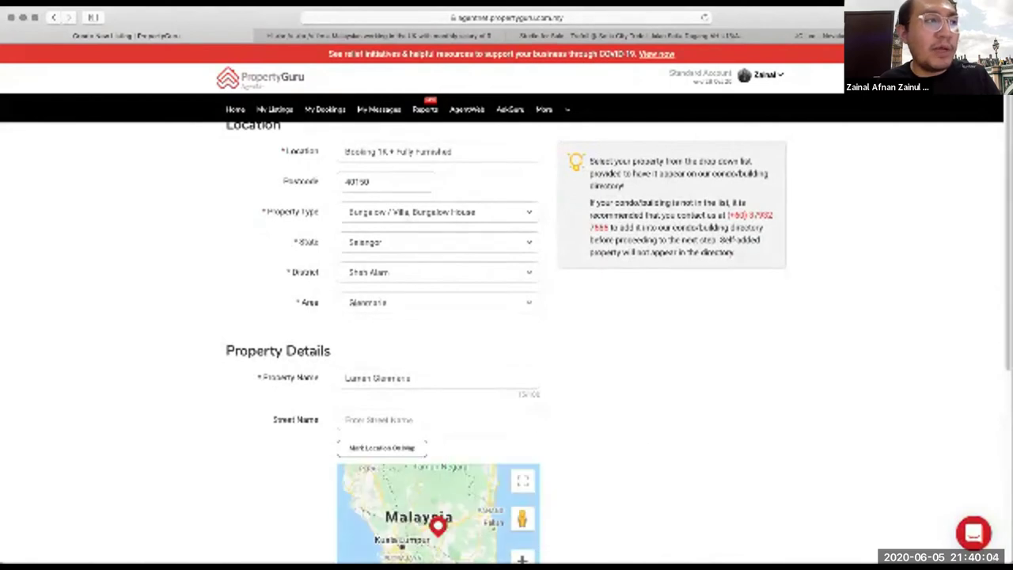
scroll(507, 340, down, 3)
scroll(506, 340, down, 4)
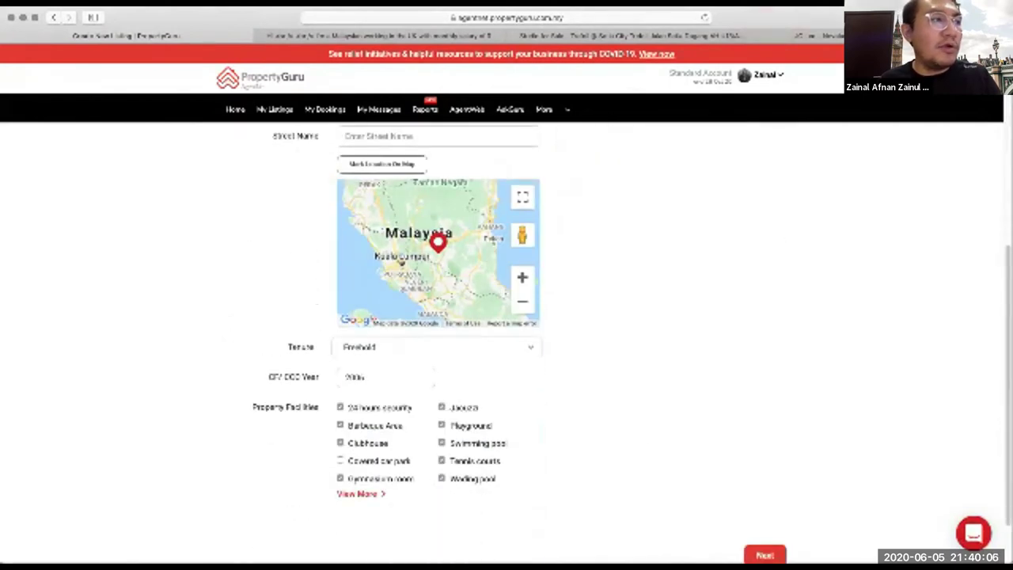
click(367, 378)
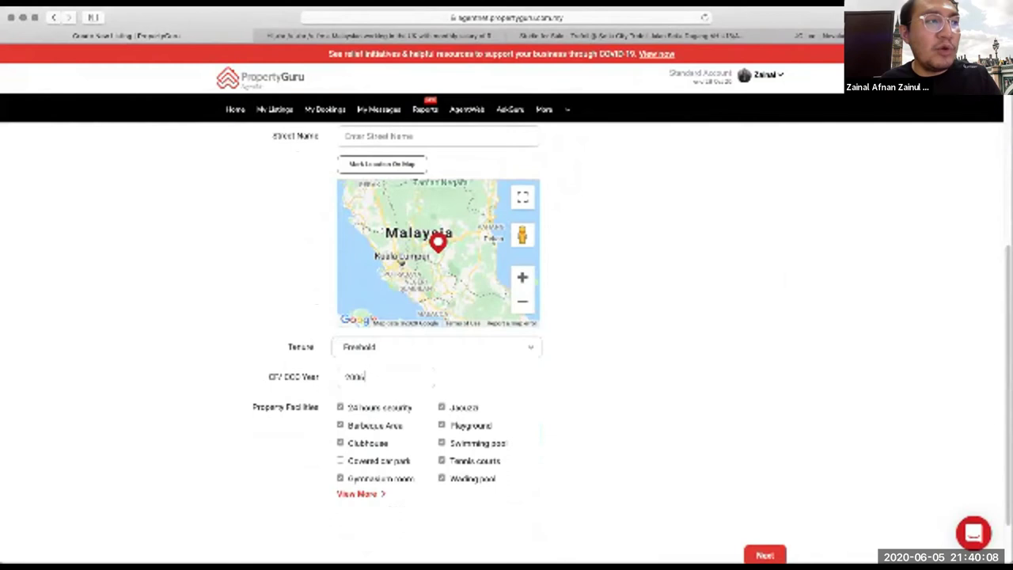
scroll(506, 340, down, 2)
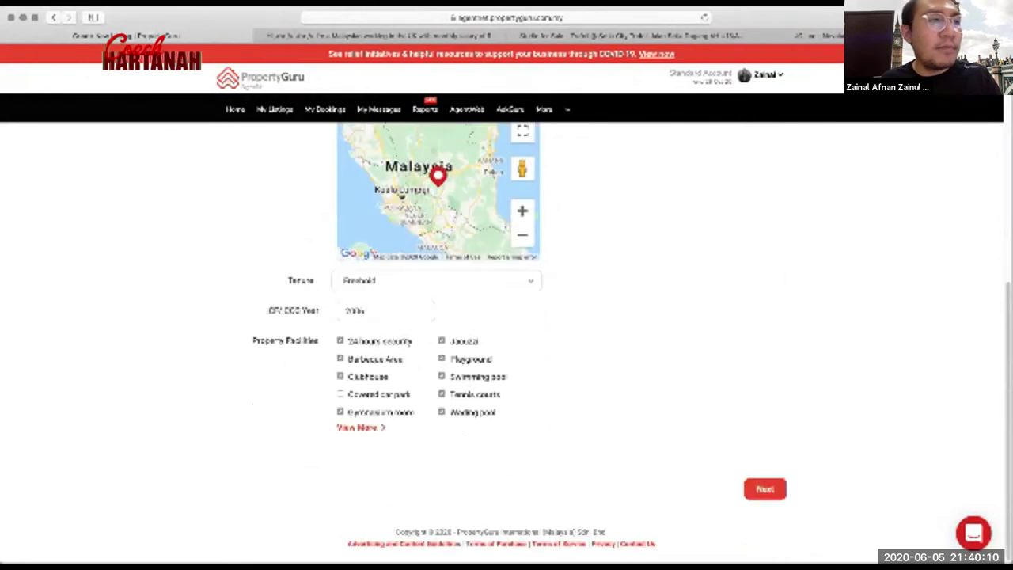
Step: Continue to the listing's property details and set the sale price to RM 1,300,000
click(764, 489)
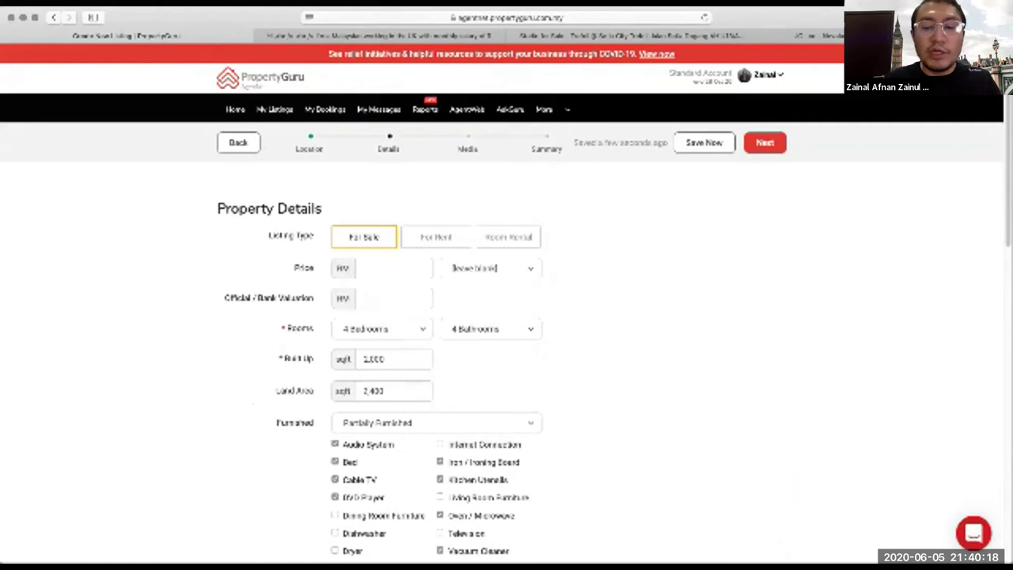
text(1)
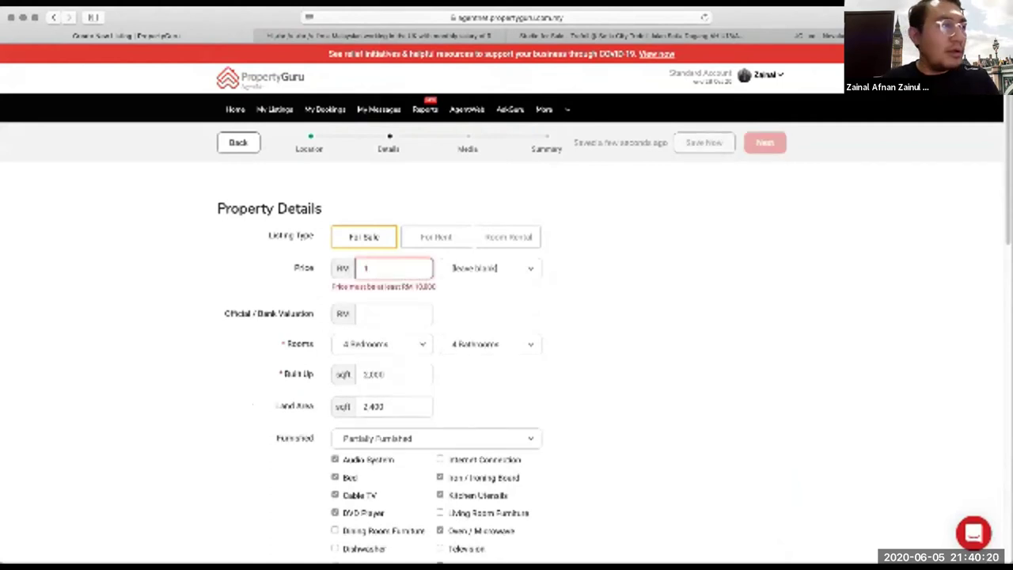
text(,200,00)
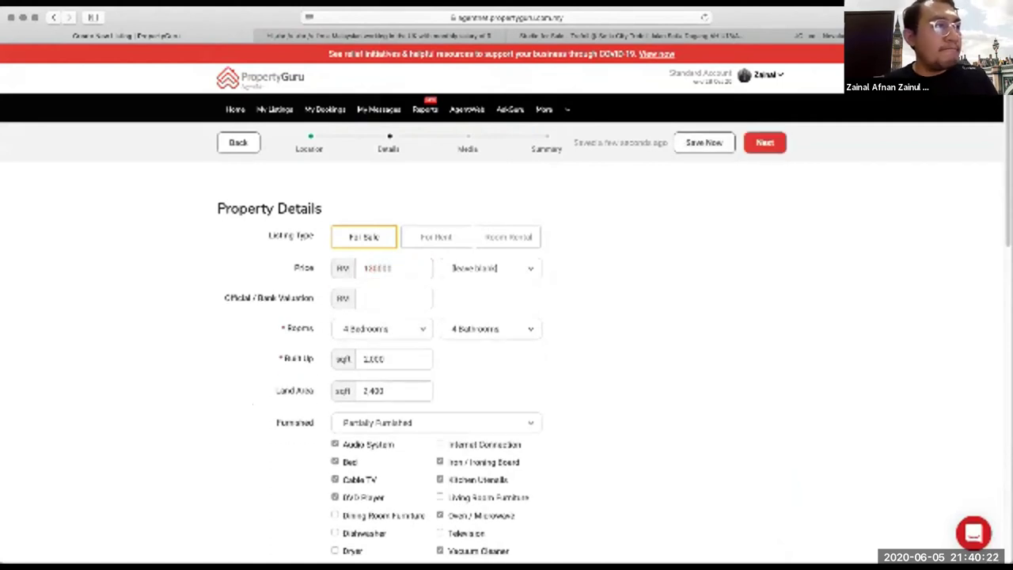
text(0)
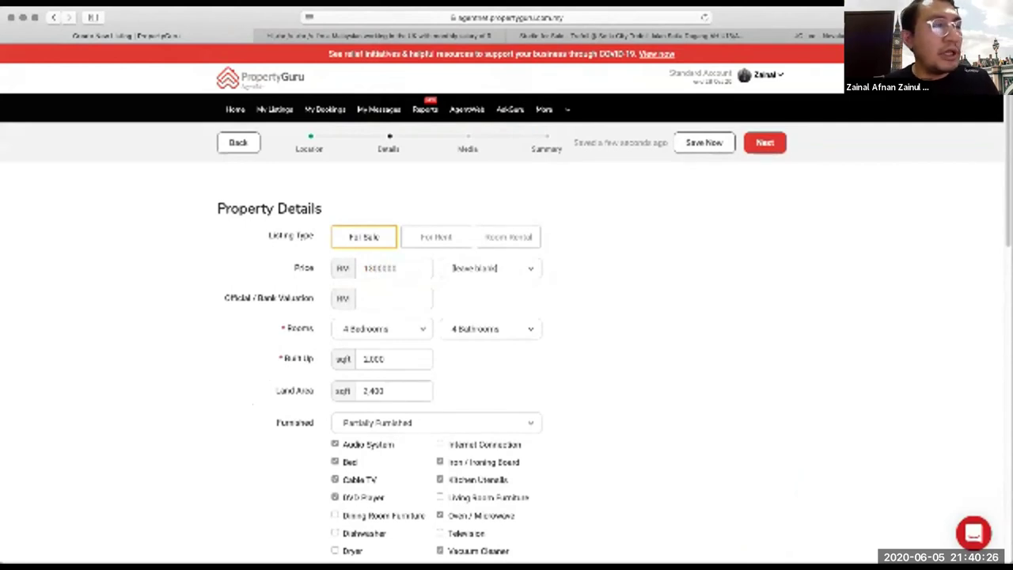
Step: Review the listing's furnishings, headline, description and amenities, and continue to its media section
scroll(507, 340, down, 3)
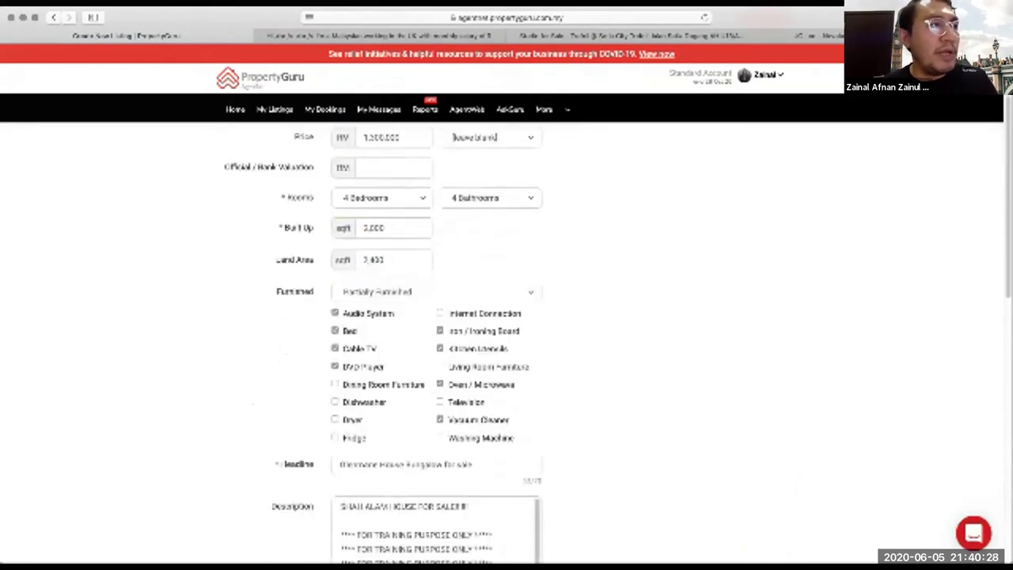
scroll(506, 340, down, 5)
scroll(436, 395, down, 10)
scroll(506, 340, up, 6)
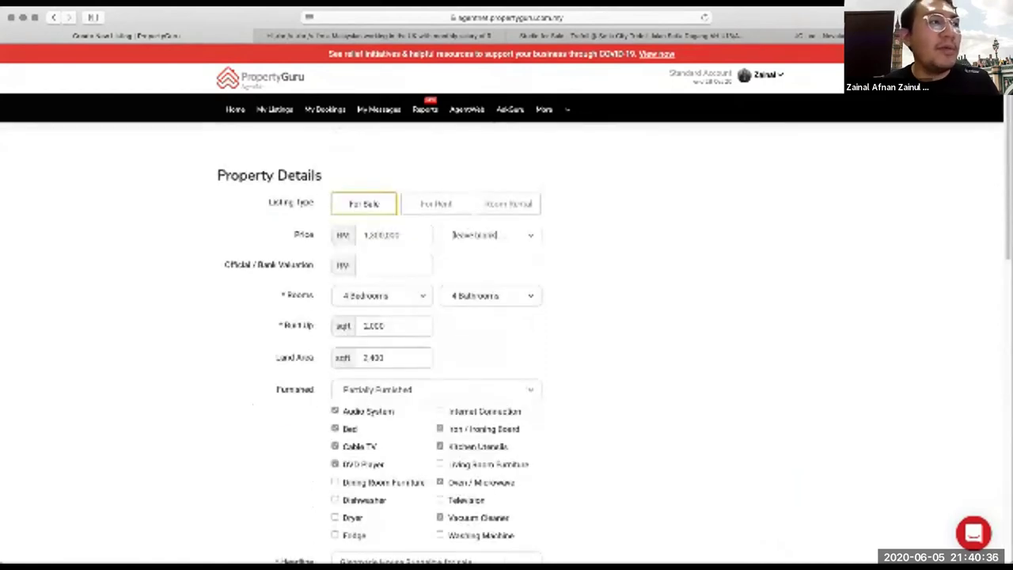
scroll(506, 340, down, 15)
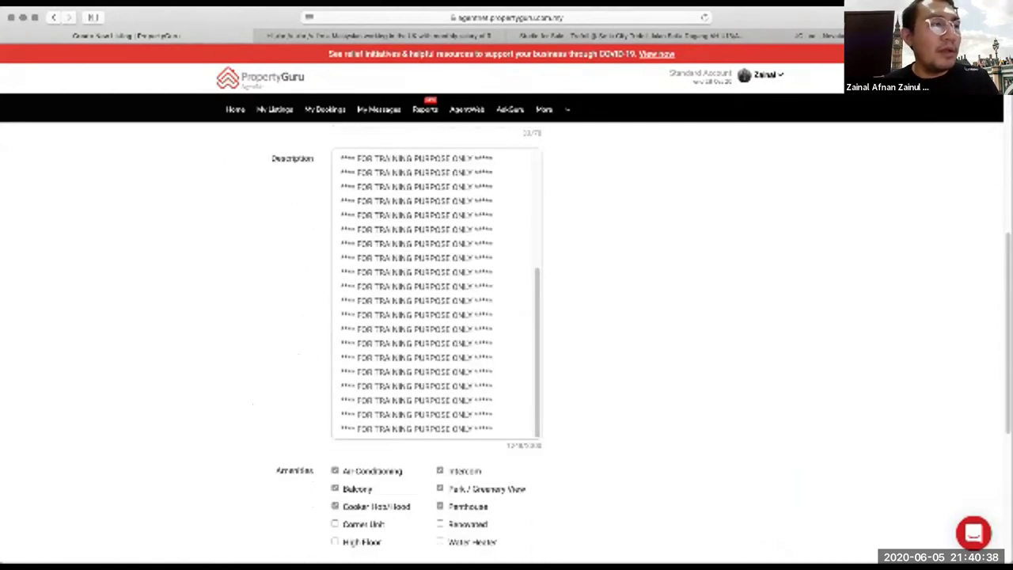
scroll(506, 341, down, 2)
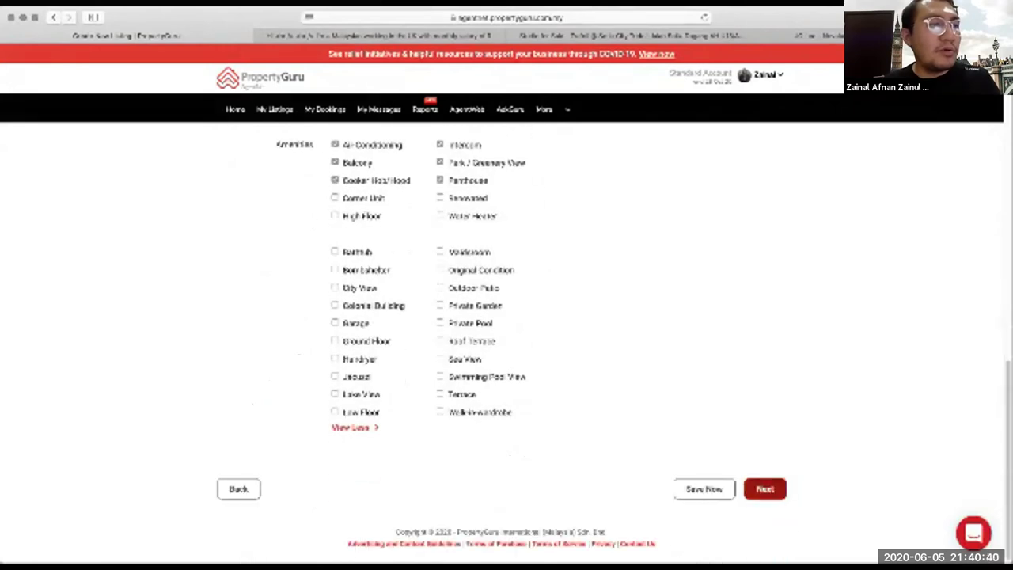
click(764, 489)
Step: Make the bedroom photo with the maroon curtains the listing's cover image by moving it to the first position
scroll(506, 340, down, 1)
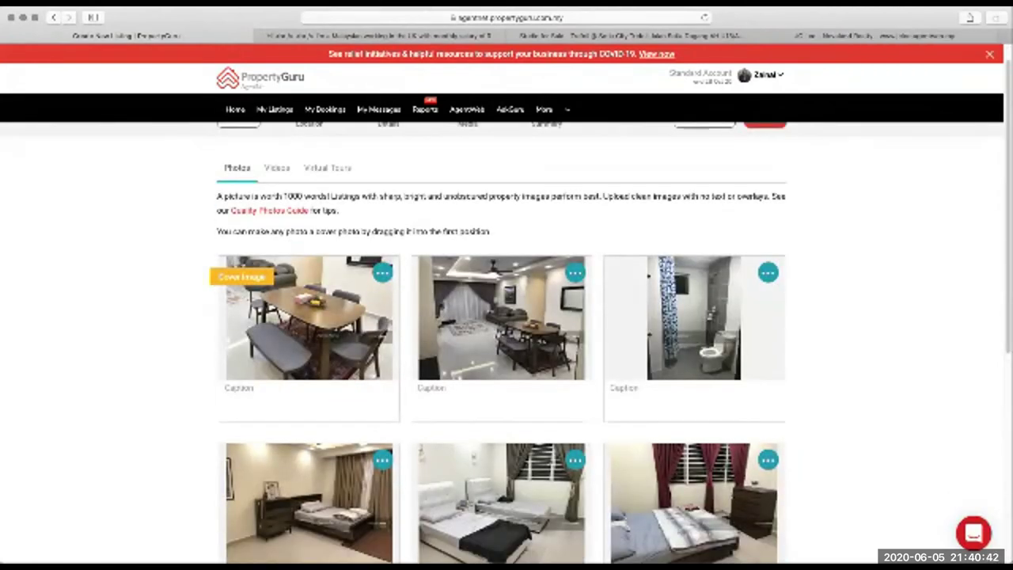
scroll(507, 340, down, 2)
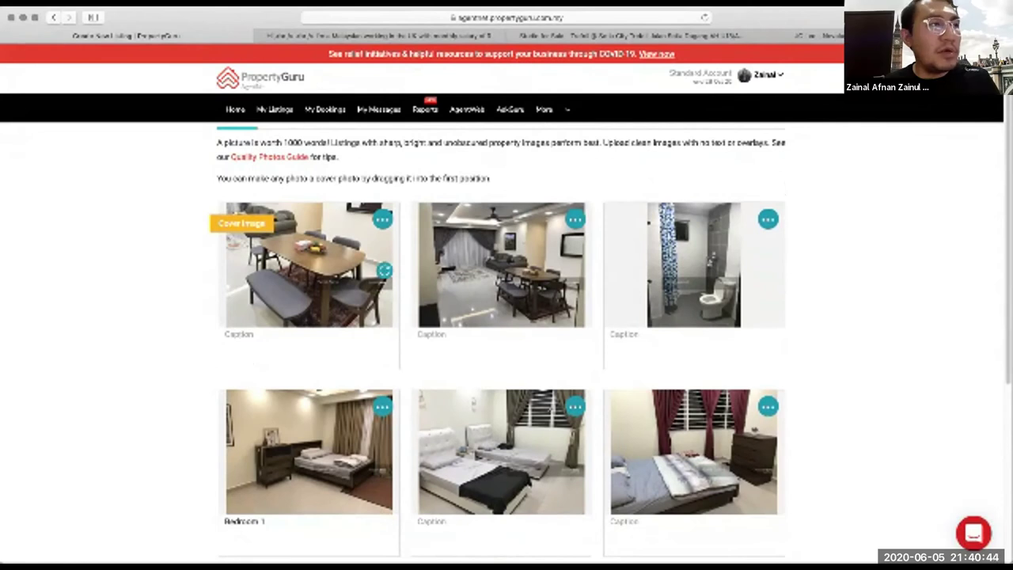
drag(693, 451, 309, 265)
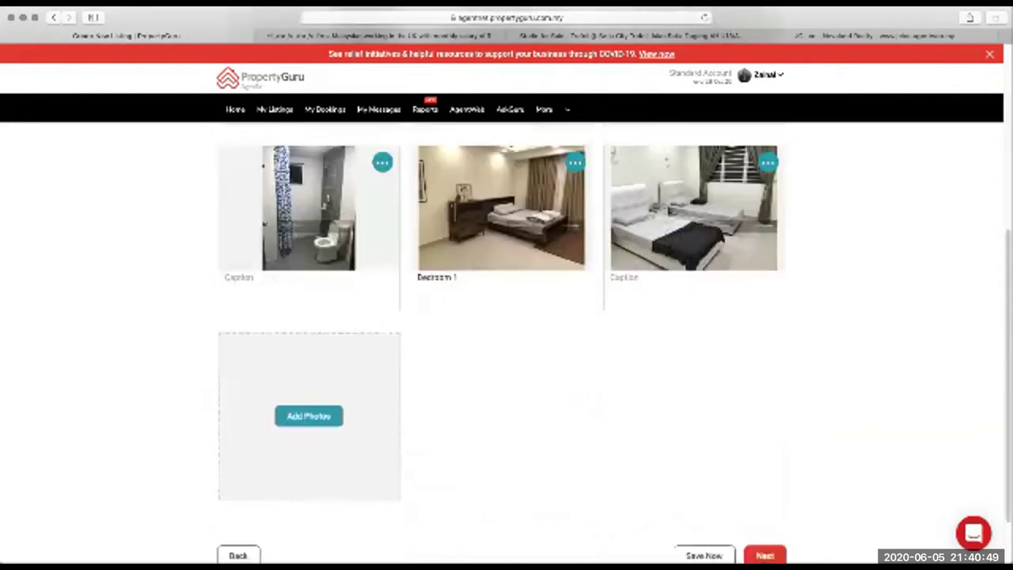
Step: Continue to the listing's summary and post the Laman Glenmarie listing for 1 credit
scroll(506, 340, down, 3)
click(764, 555)
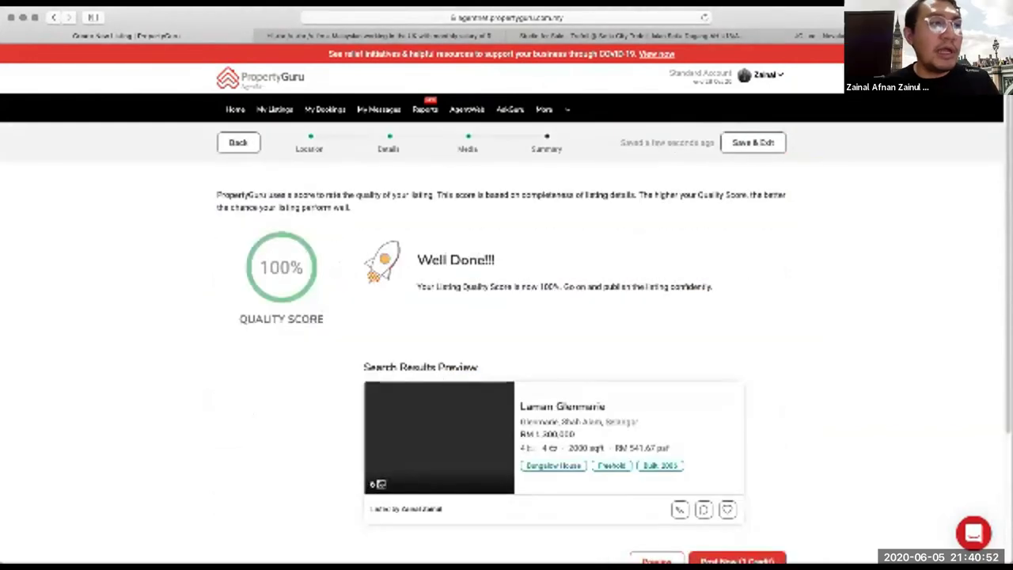
scroll(506, 329, down, 2)
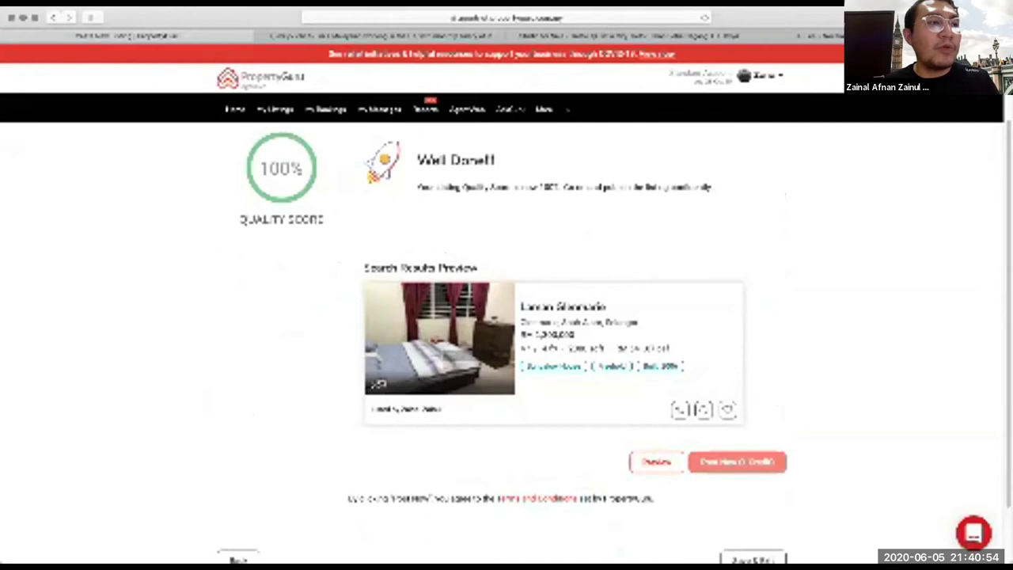
click(736, 461)
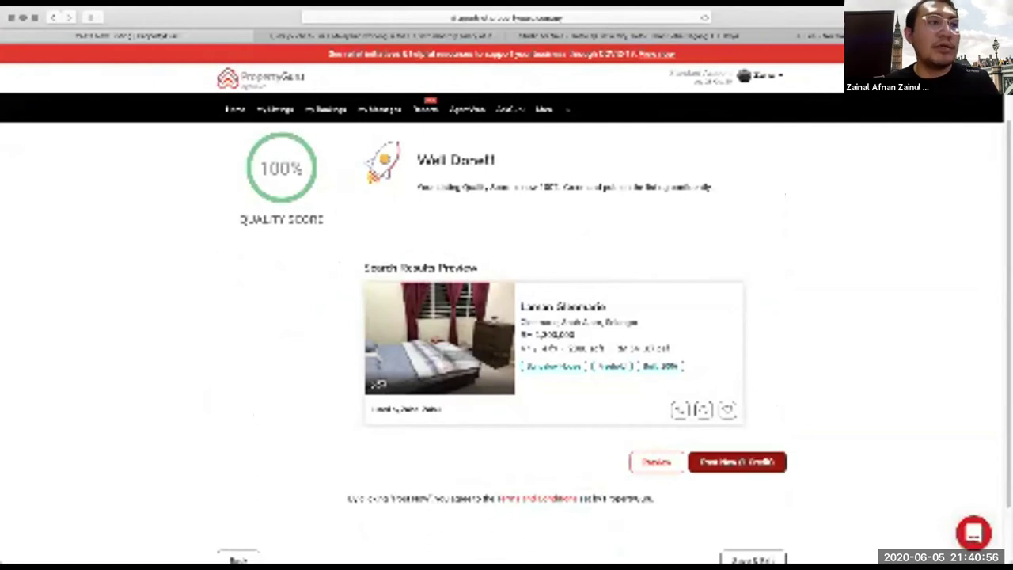
click(614, 314)
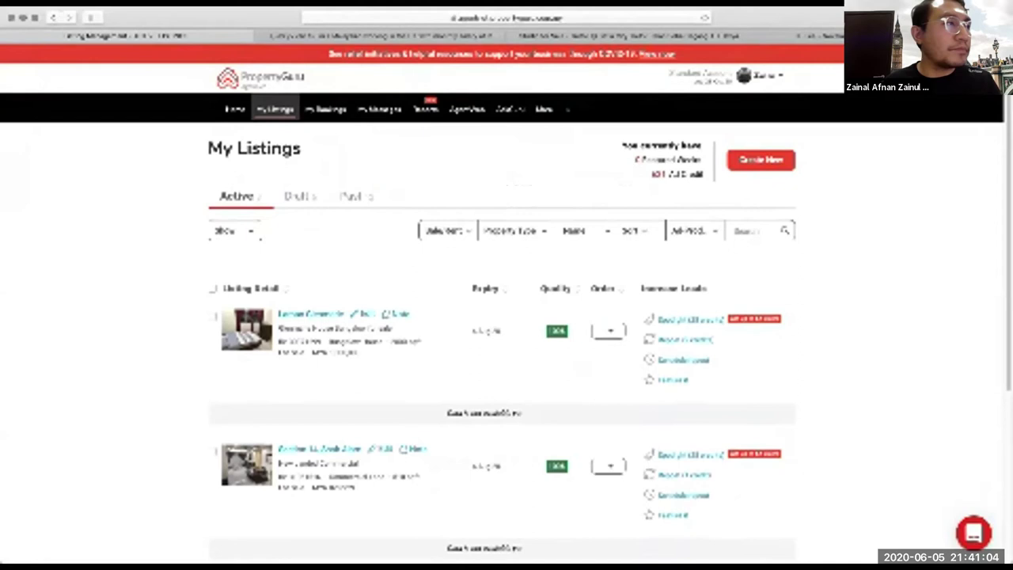
Step: Look through the active and draft listings, and examine the expired entries among the past listings
scroll(506, 340, down, 1)
scroll(293, 198, up, 1)
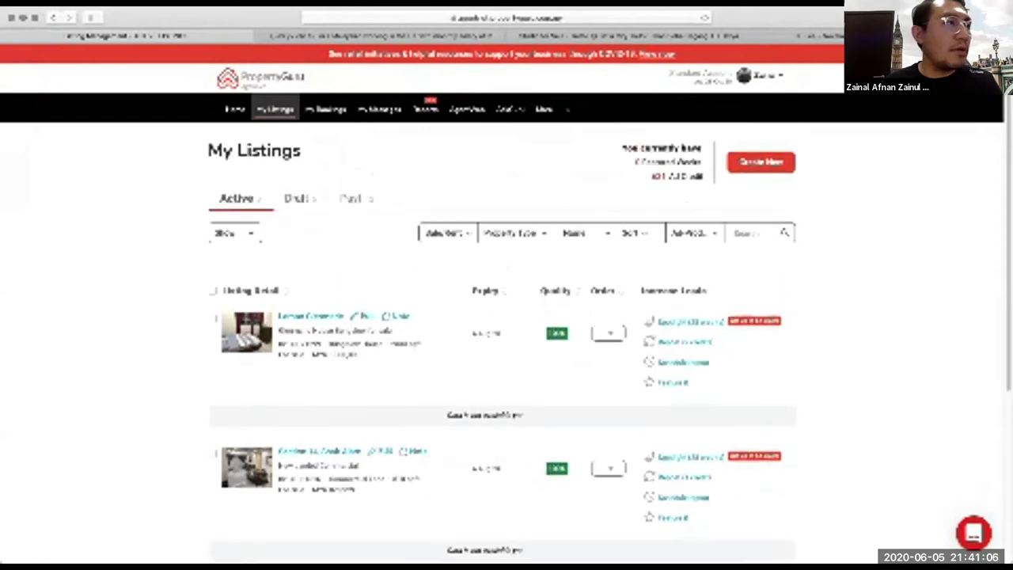
click(292, 198)
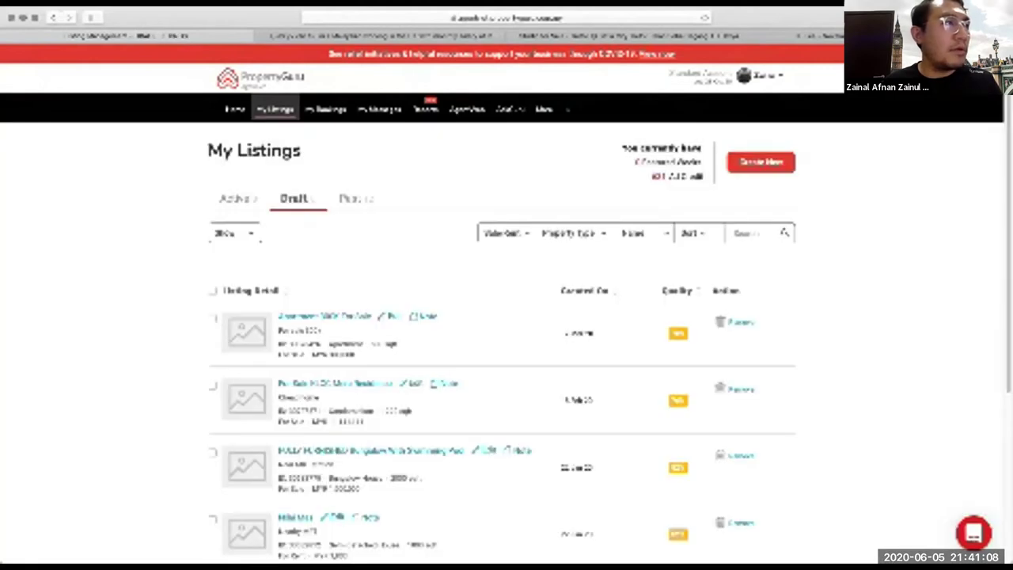
click(348, 198)
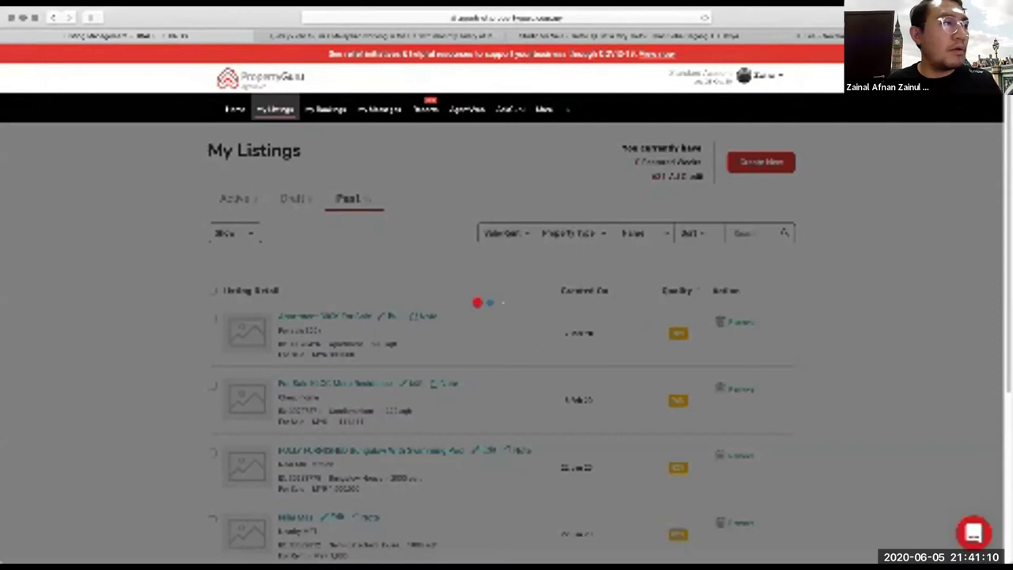
scroll(506, 340, down, 3)
scroll(506, 341, down, 3)
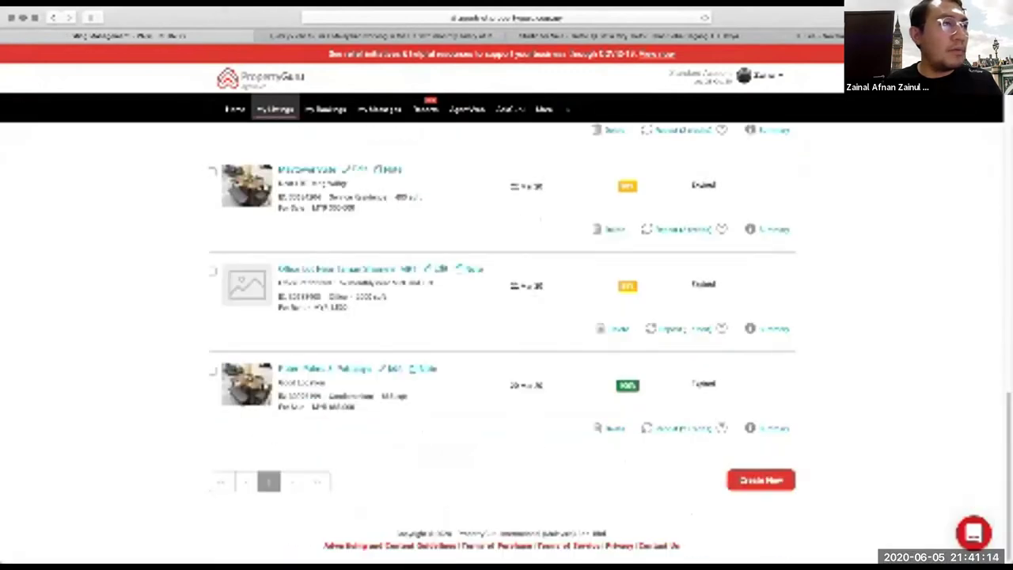
scroll(507, 340, up, 5)
scroll(506, 340, down, 4)
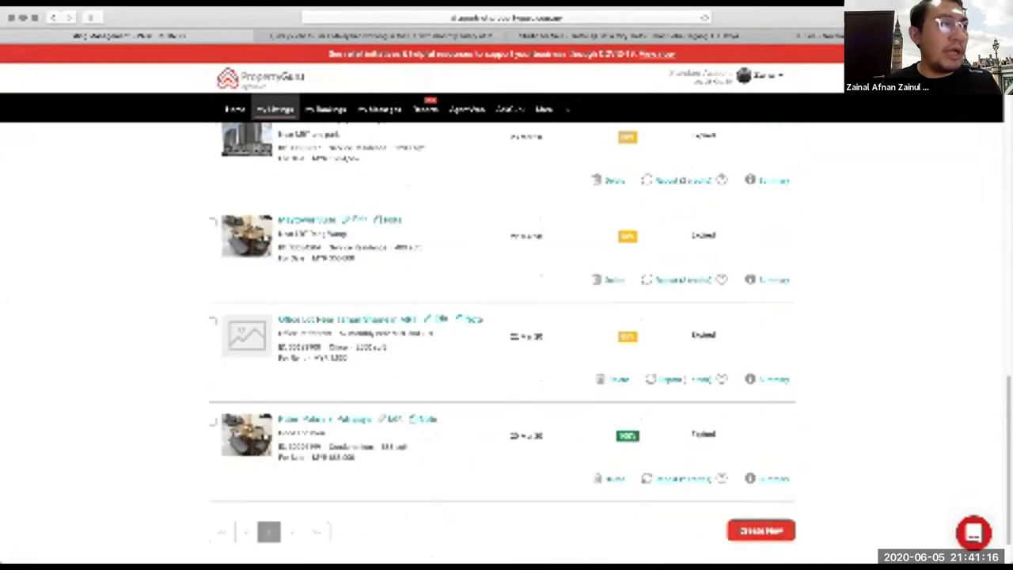